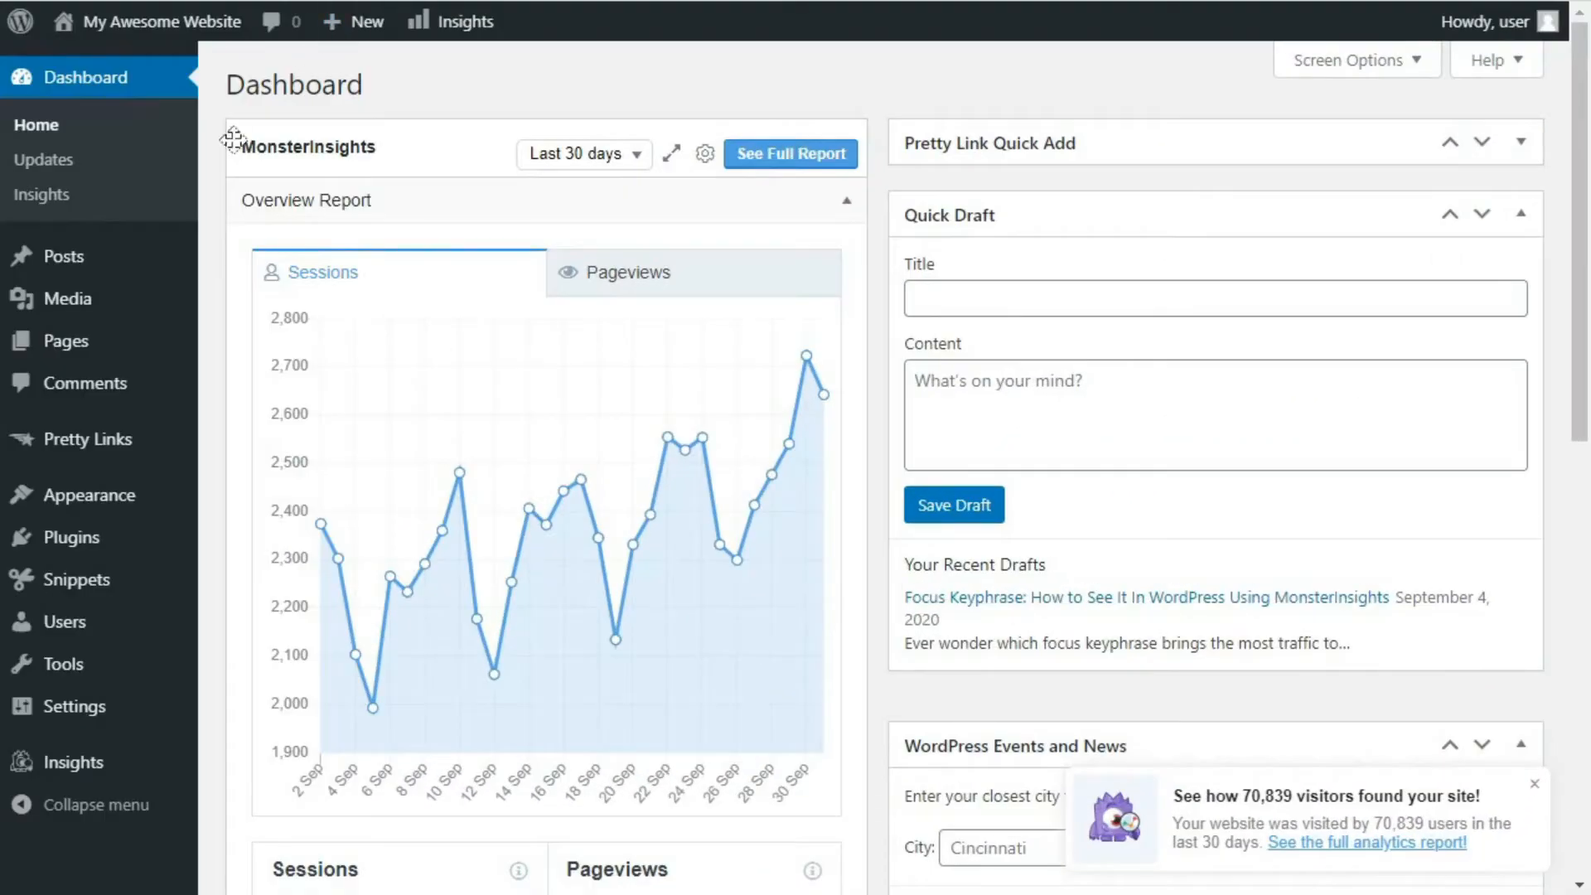
- Open the MonsterInsights reports and view the Real-Time report of current site activity
scroll(206, 168, down, 5)
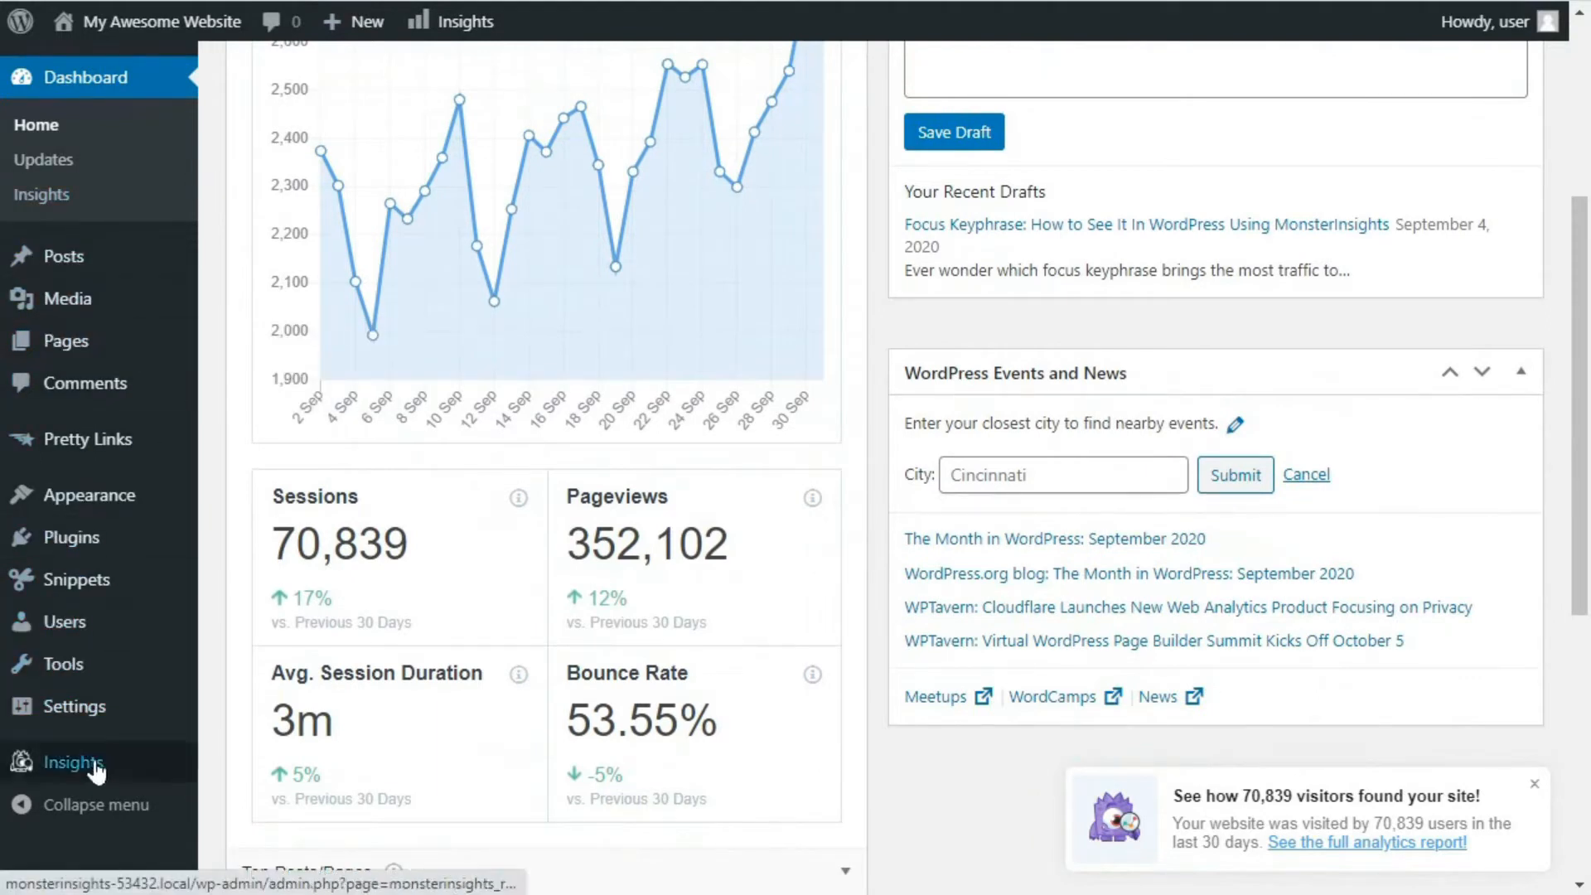
mouse_move(98, 764)
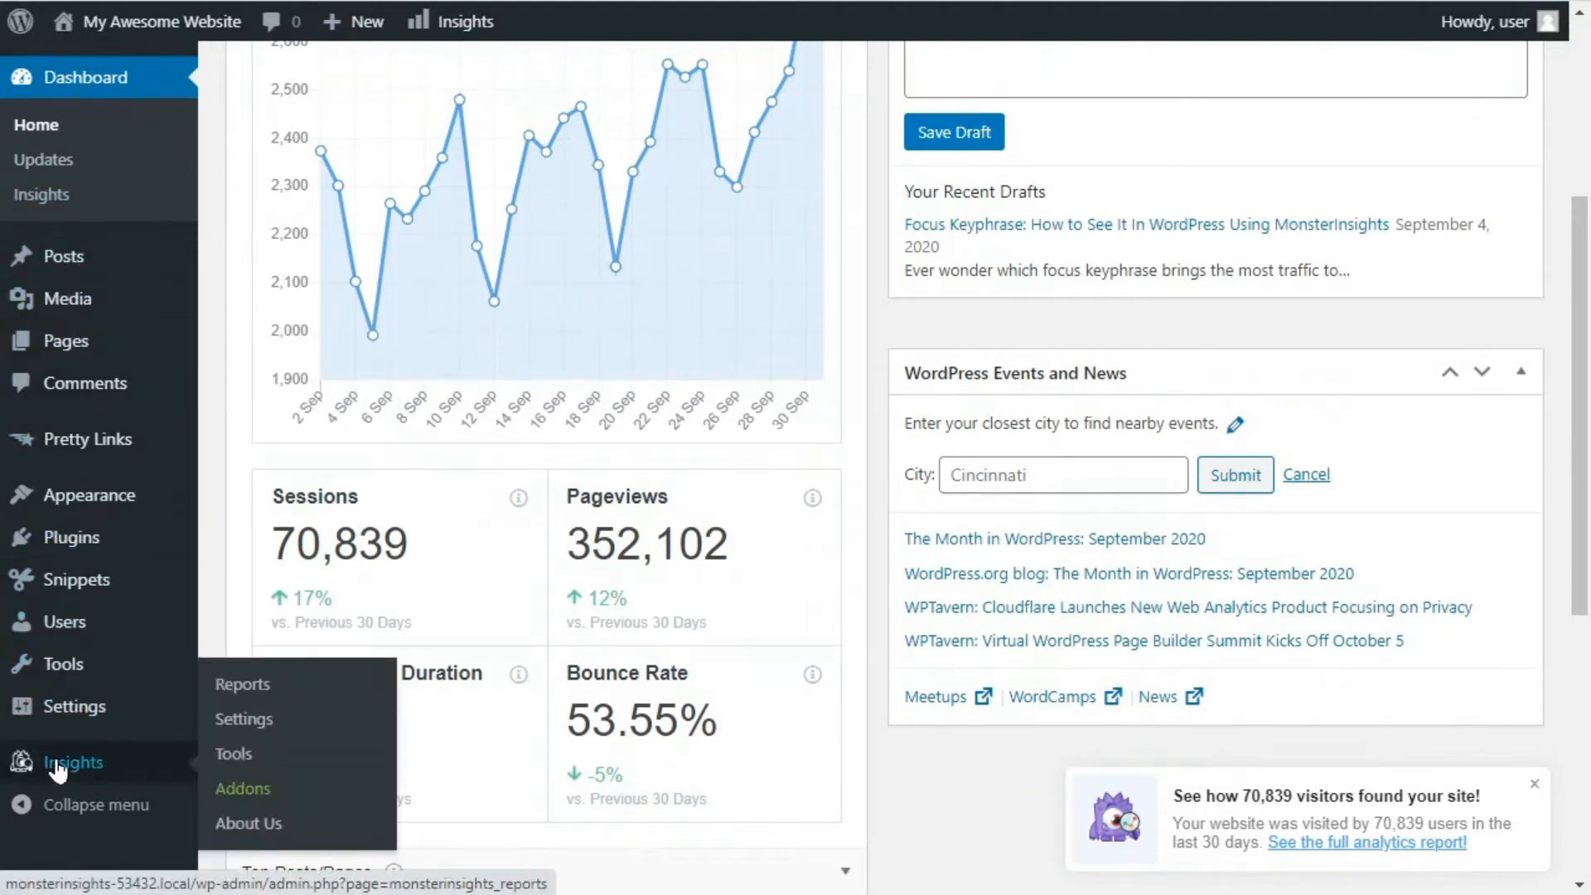
click(239, 685)
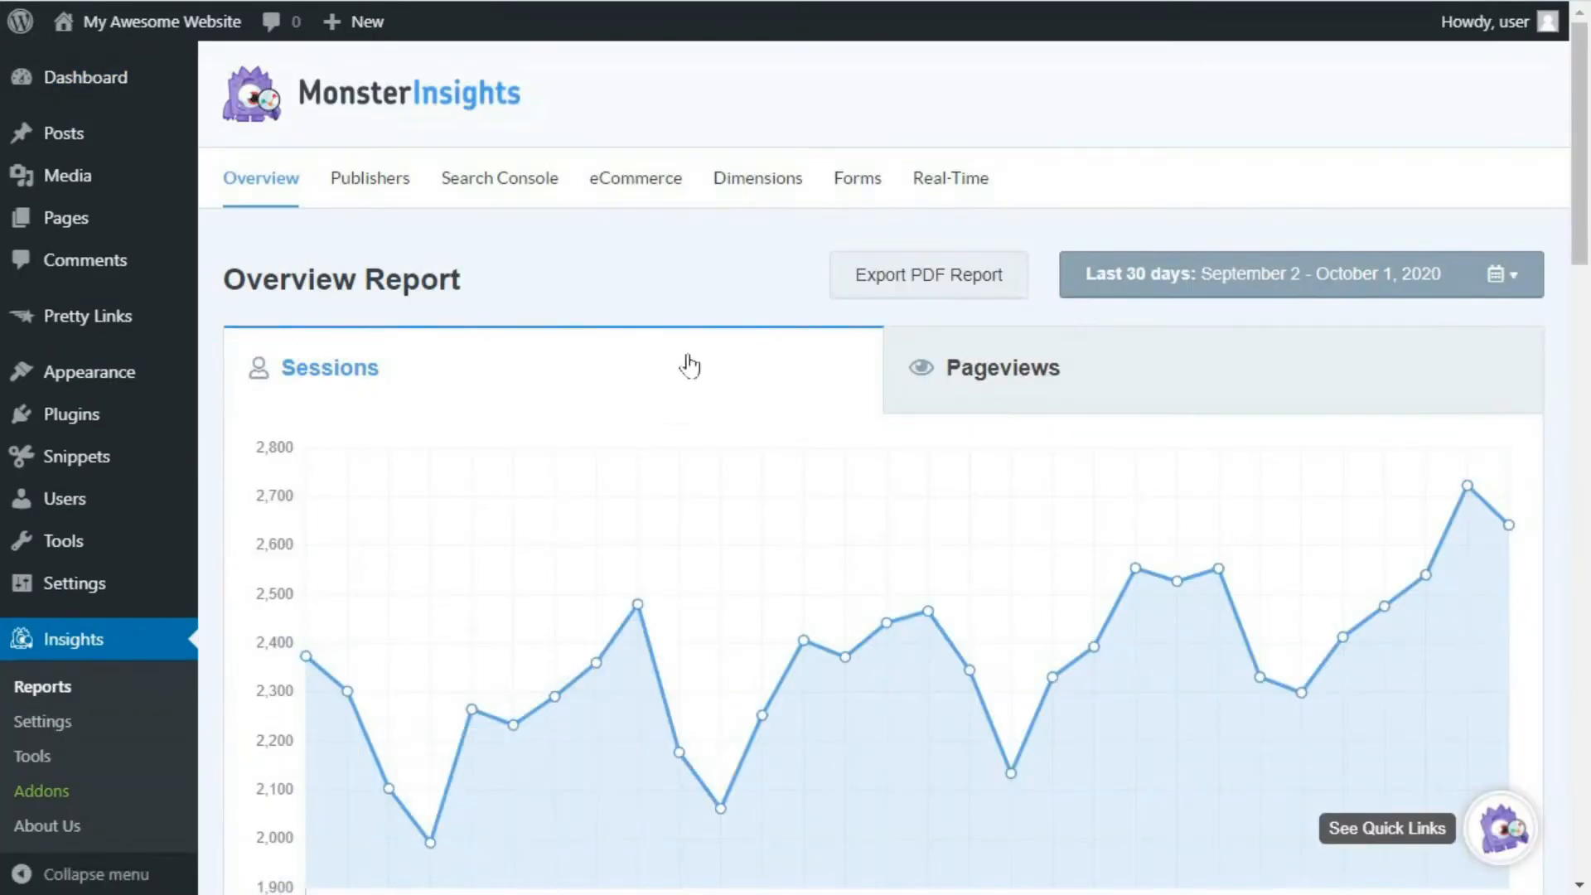
click(953, 192)
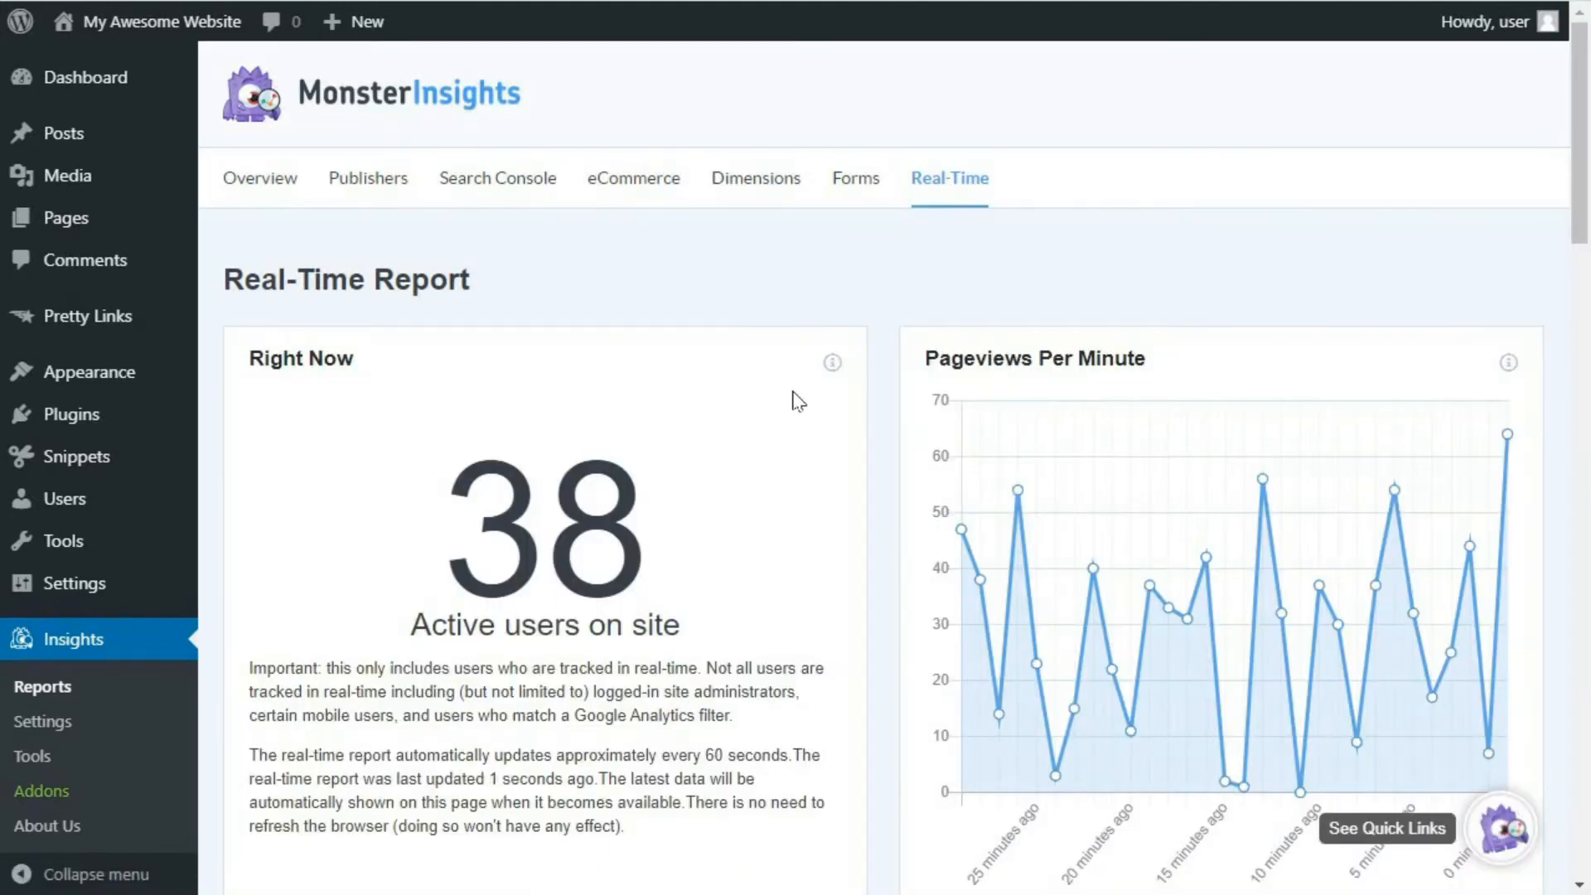
scroll(796, 397, down, 2)
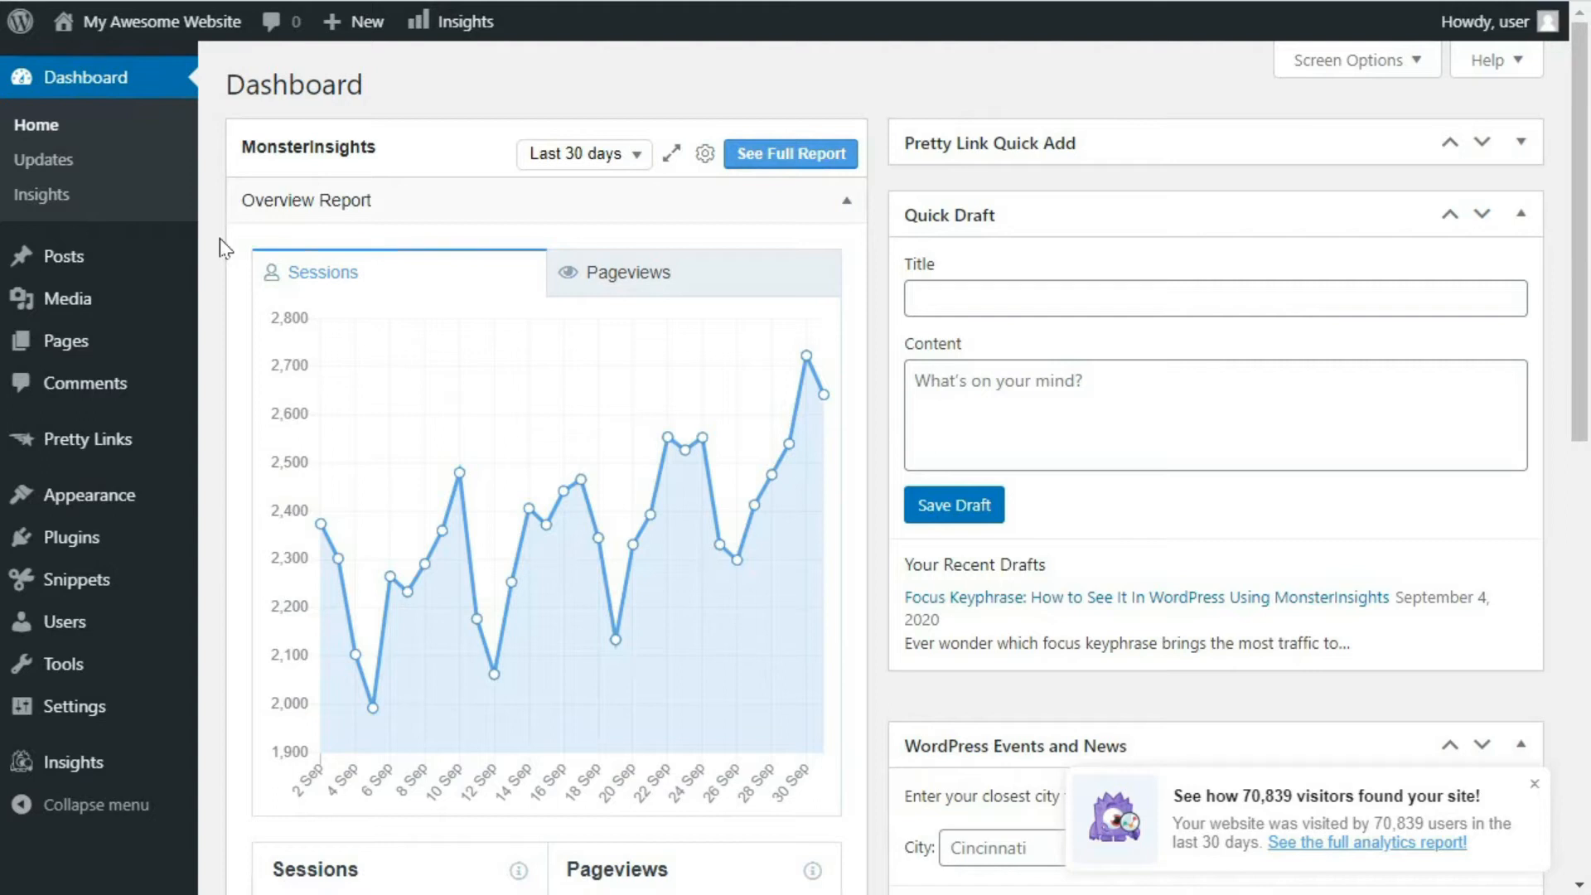
- Open the WordPress Site Health status and review the passed tests, including the MonsterInsights entries
mouse_move(83, 673)
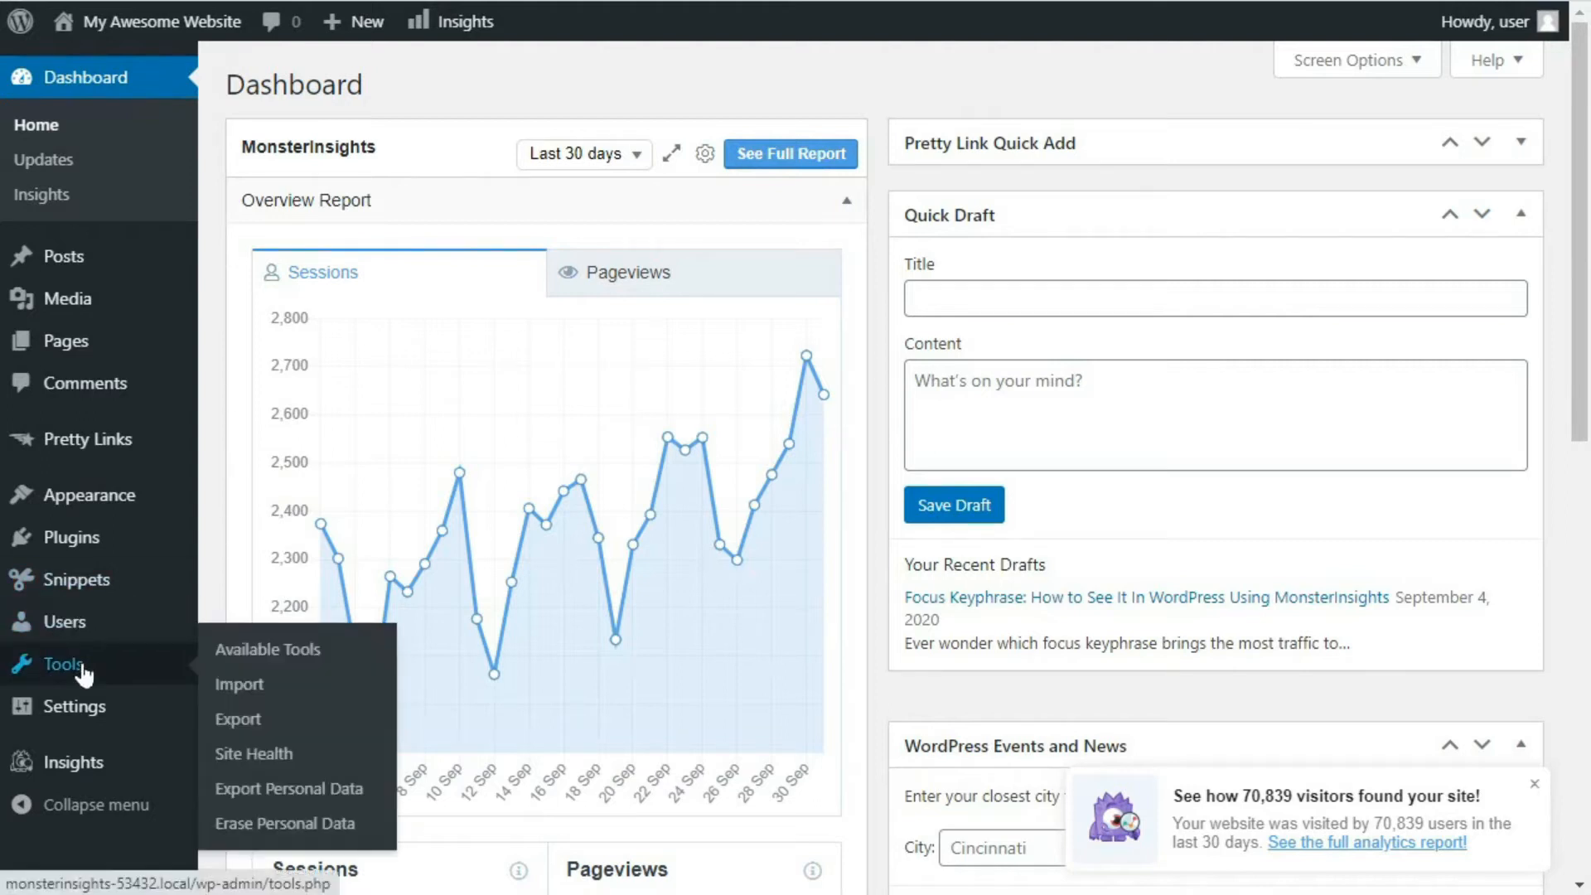
click(248, 760)
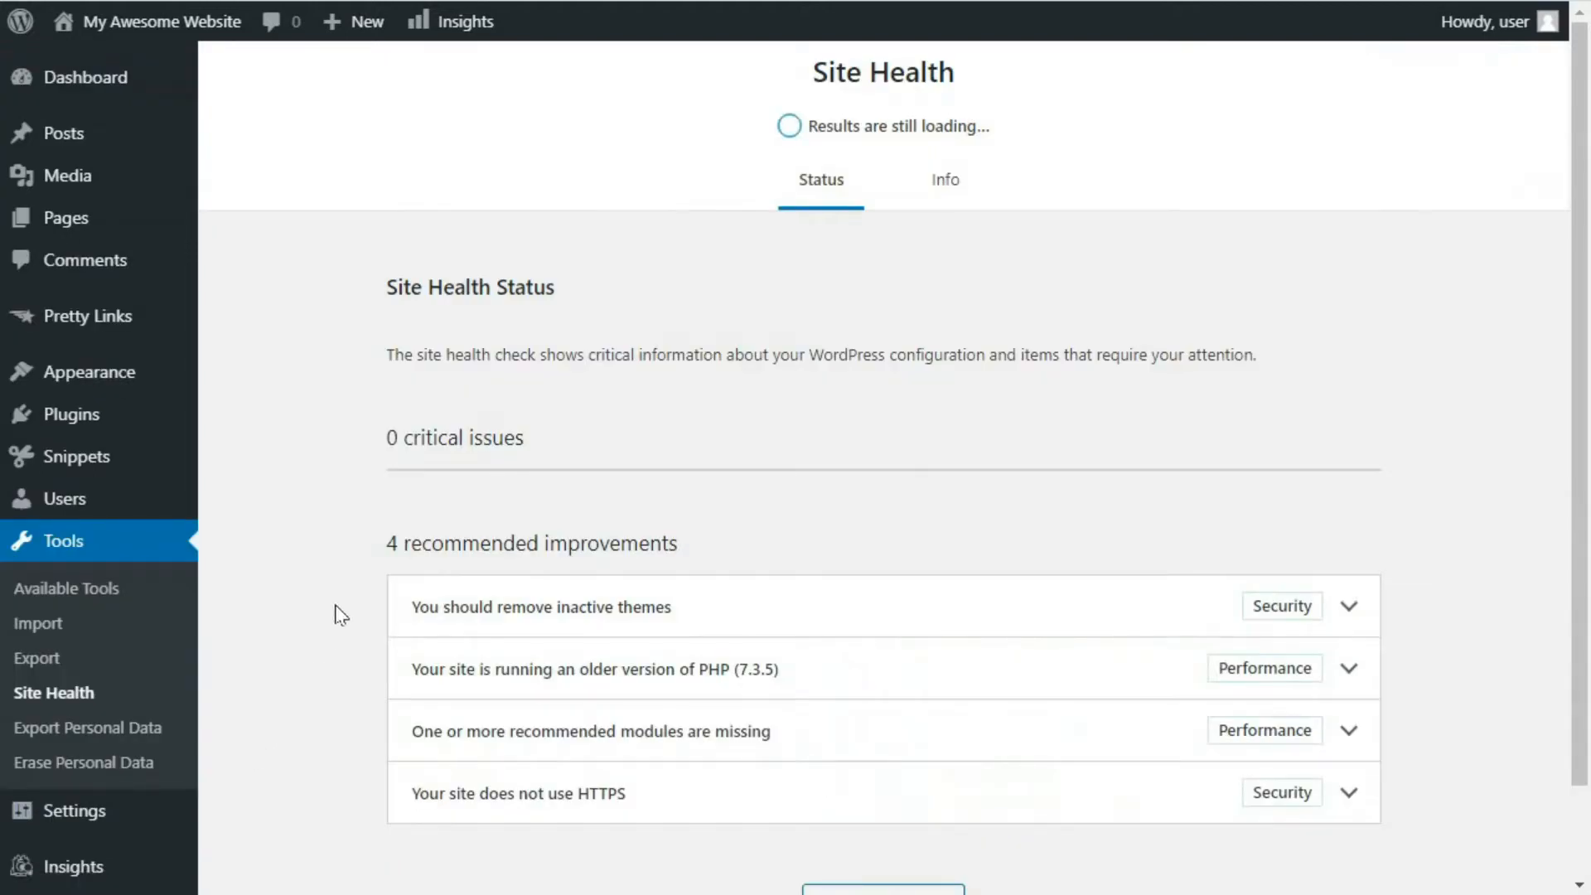
scroll(336, 613, down, 2)
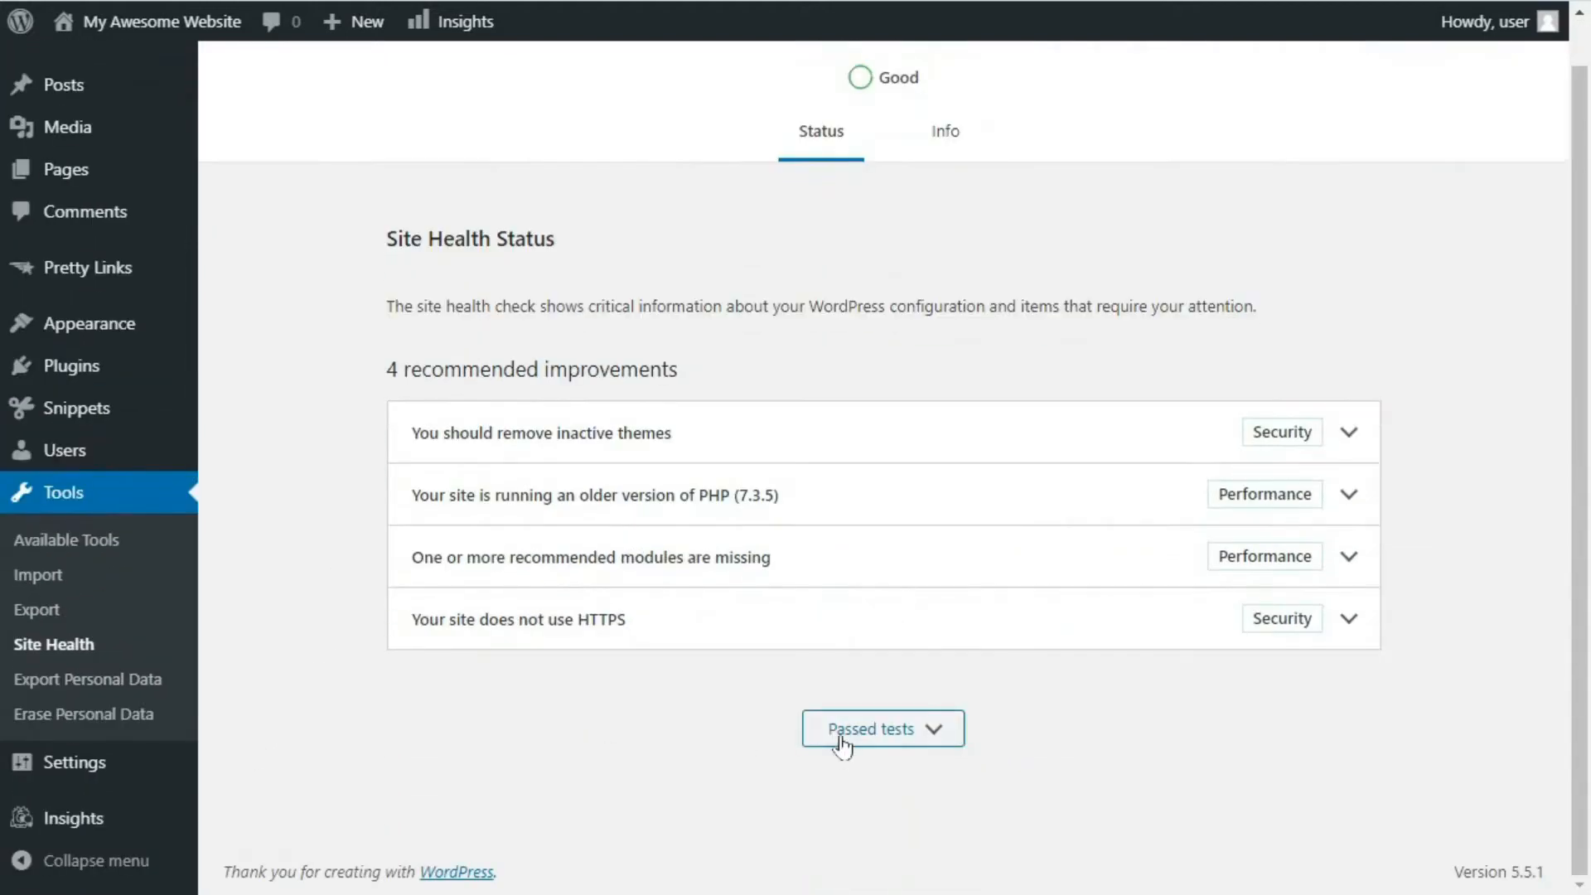
click(841, 738)
scroll(321, 576, down, 15)
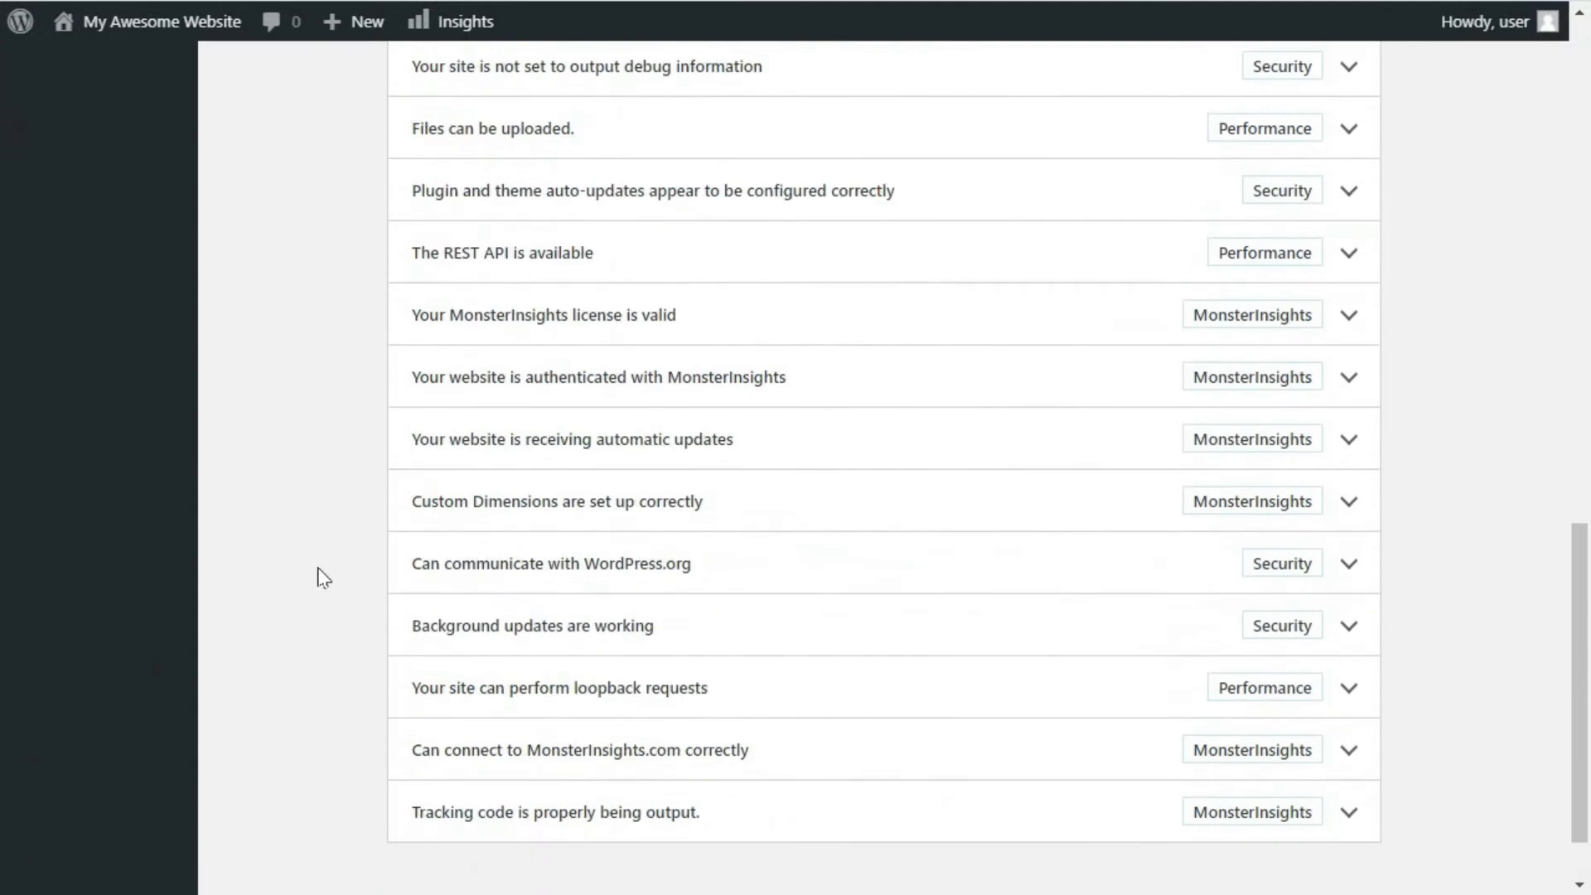
click(906, 744)
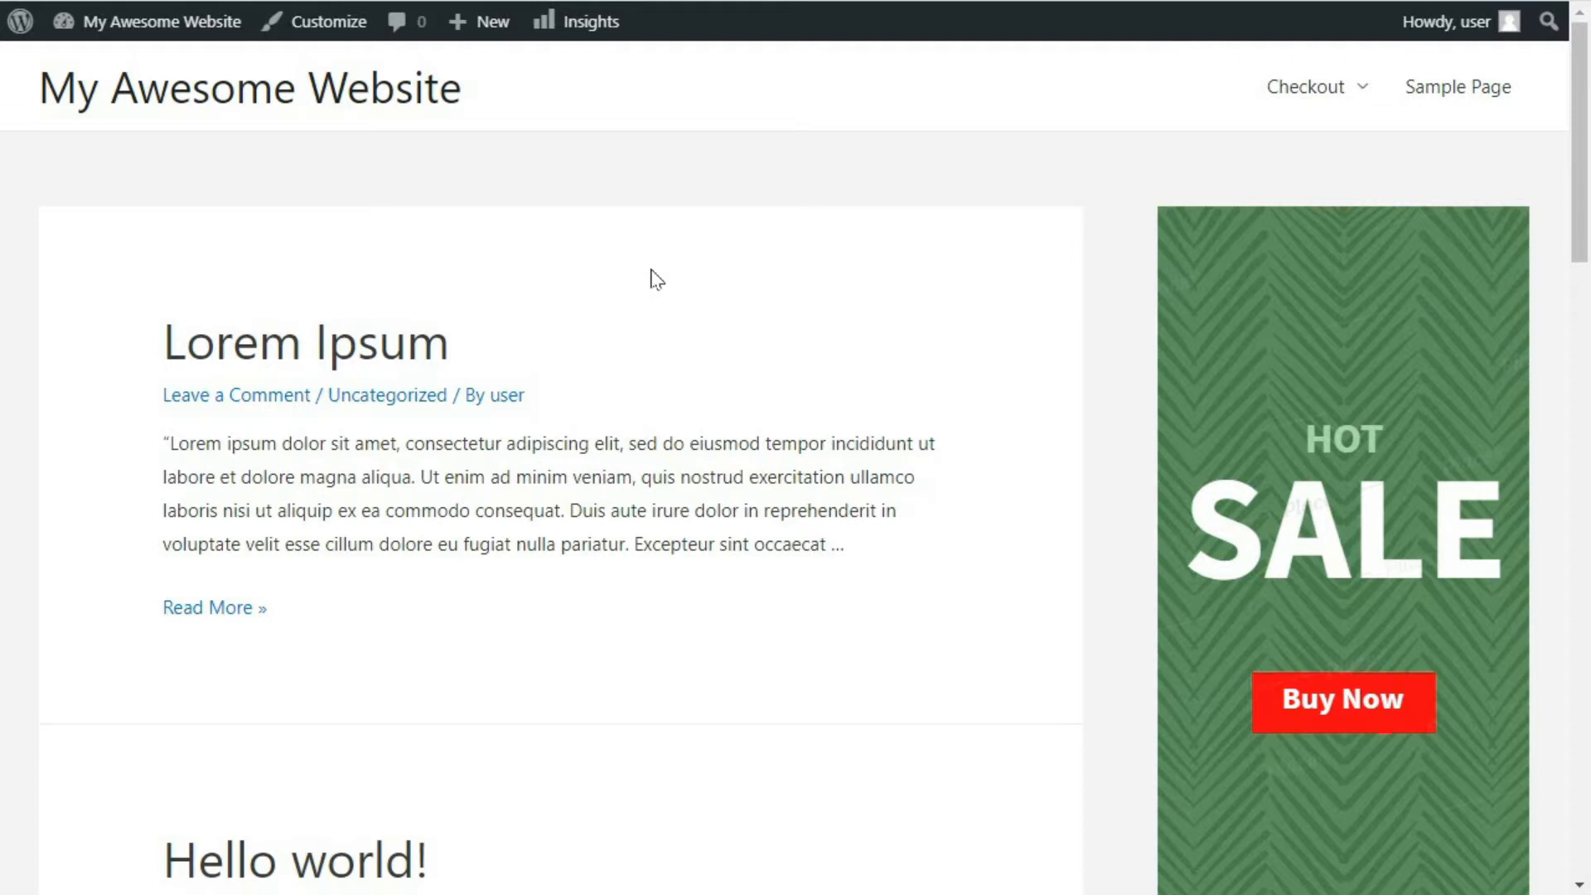
- View the website front page's source code and highlight the Google Analytics tracking script lines with the tracking ID
key(ctrl+u)
right_click(652, 272)
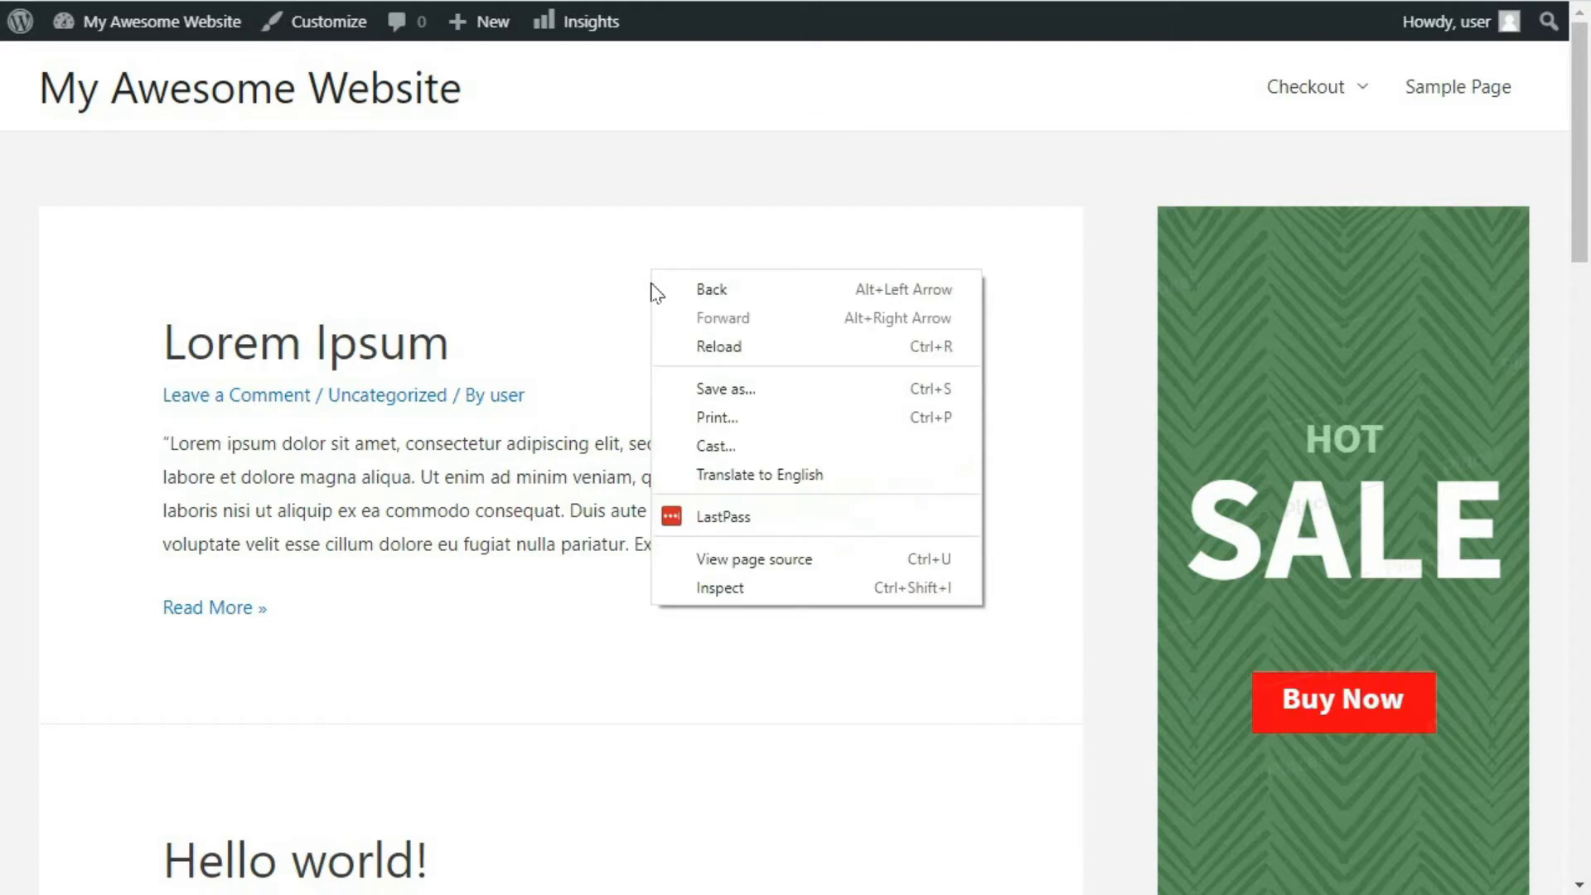
click(699, 569)
drag(468, 397, 961, 397)
drag(1450, 373, 799, 435)
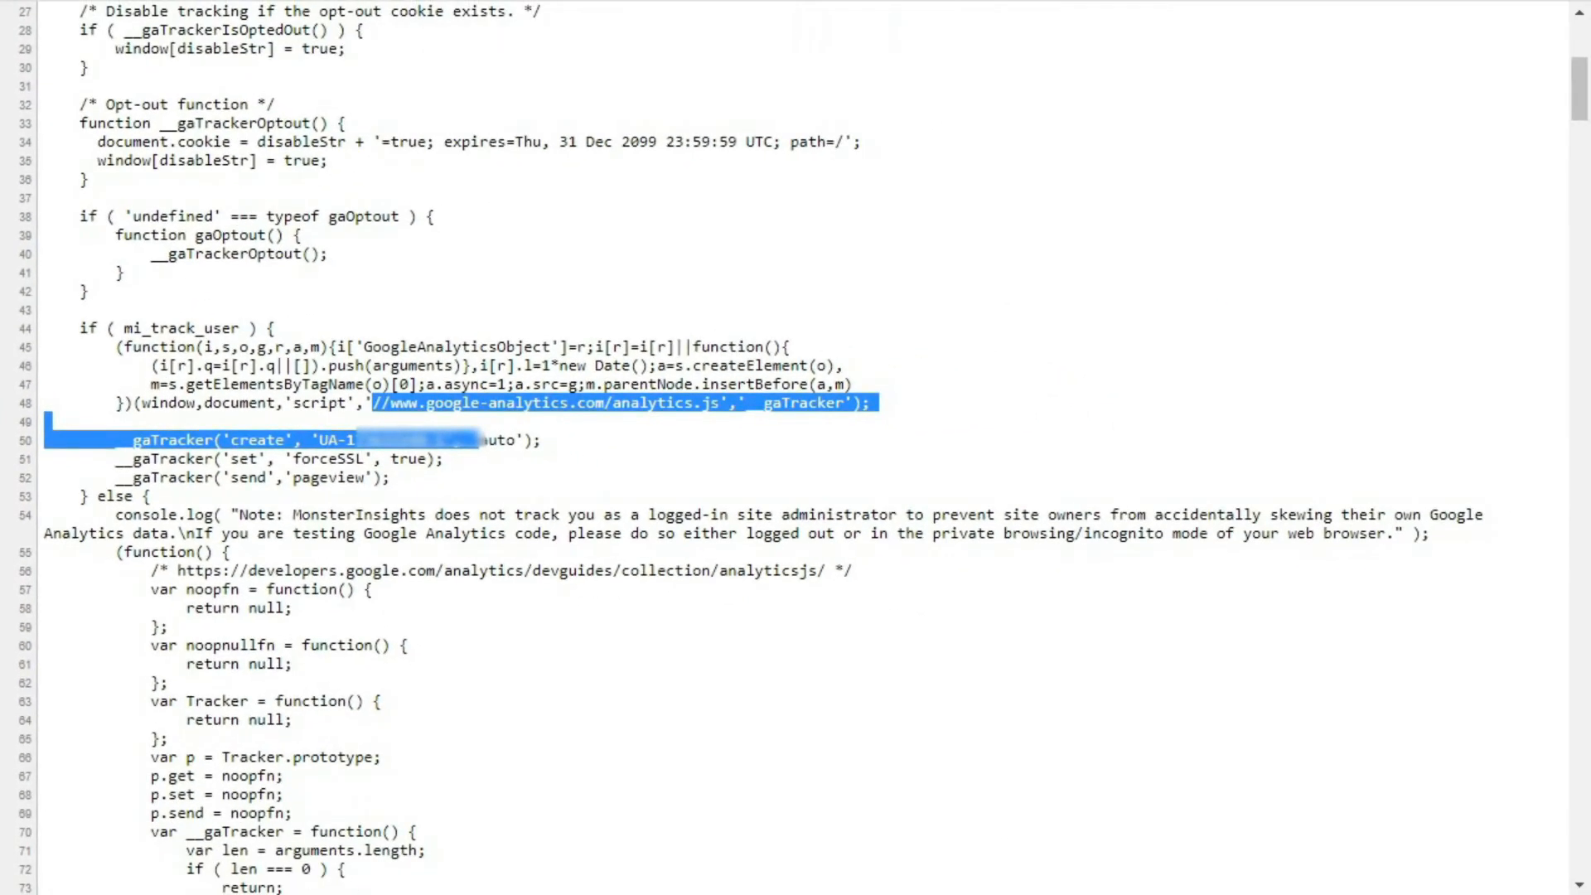
drag(479, 439, 516, 439)
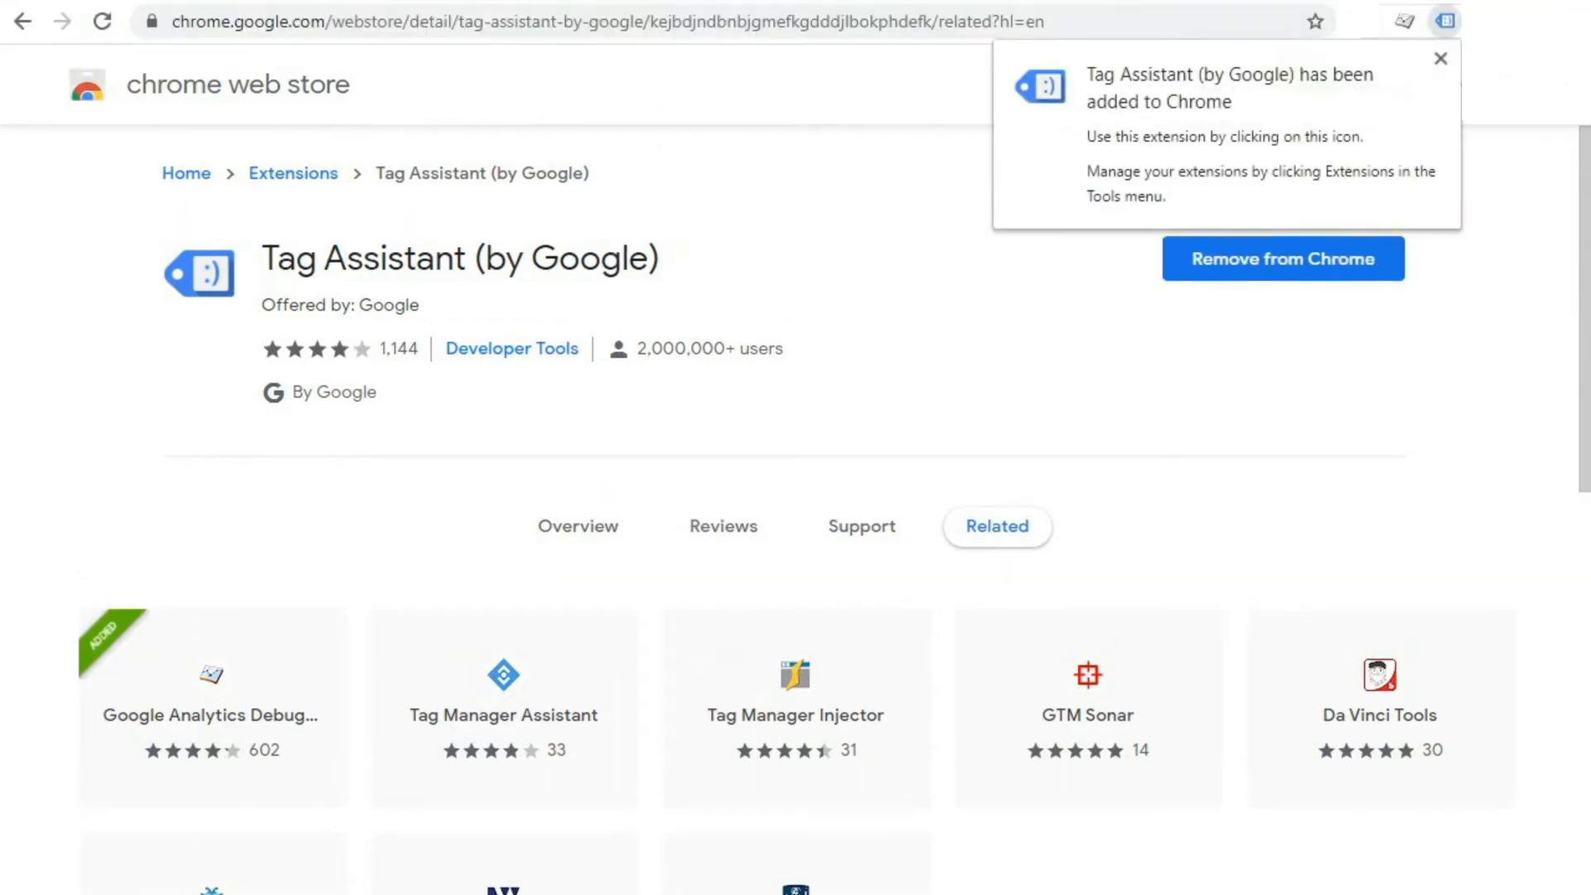
- Complete the initial setup of Tag Assistant by Google with all tag types checked and Validate selected pages
click(1450, 27)
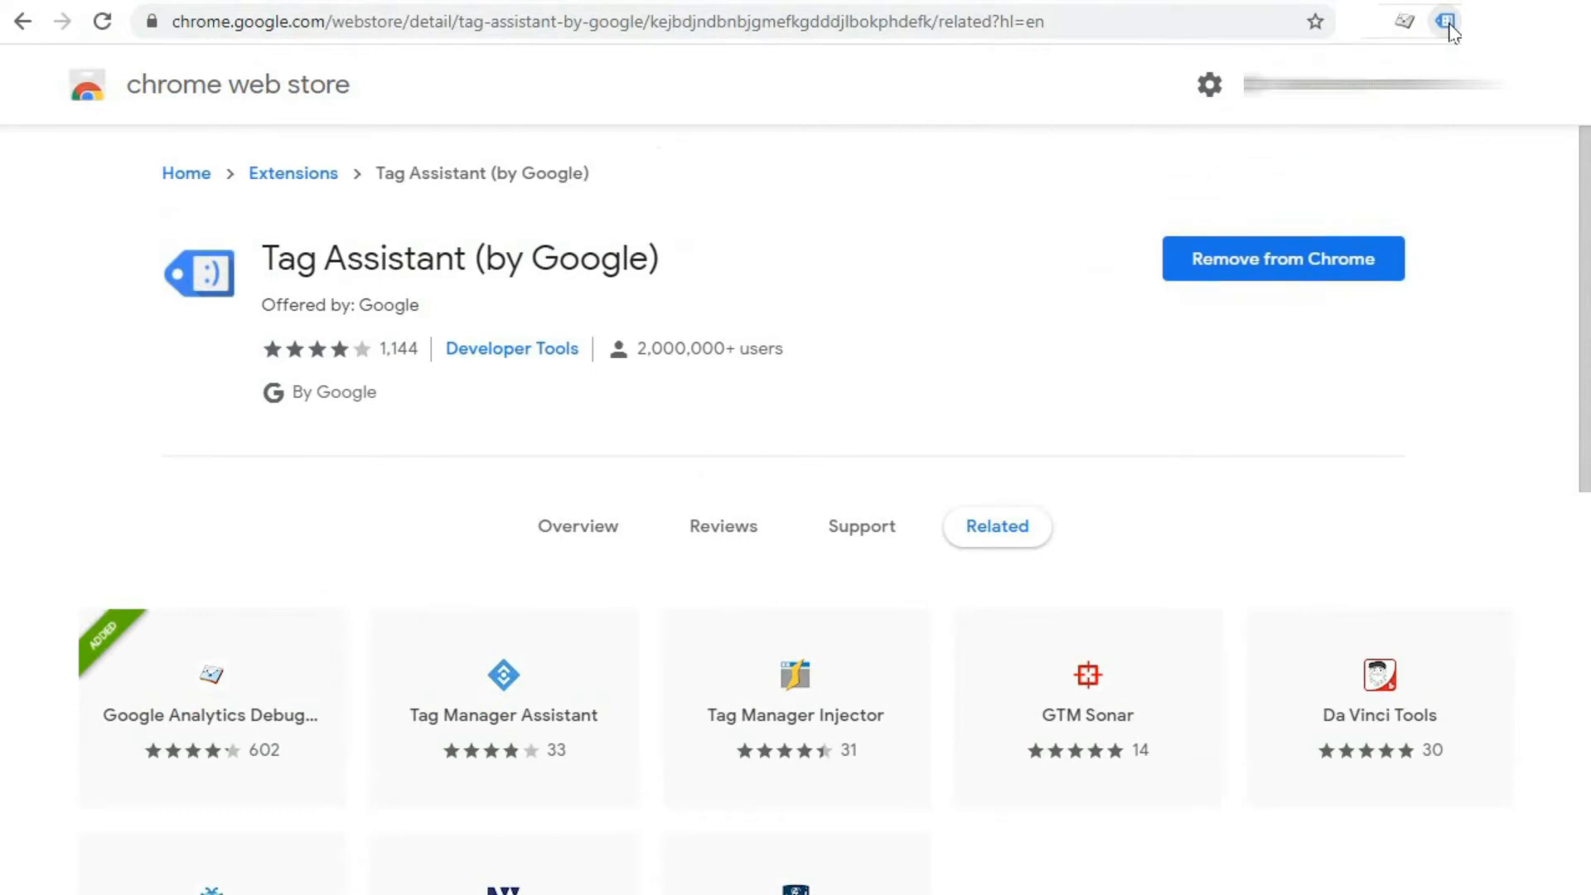
click(1448, 25)
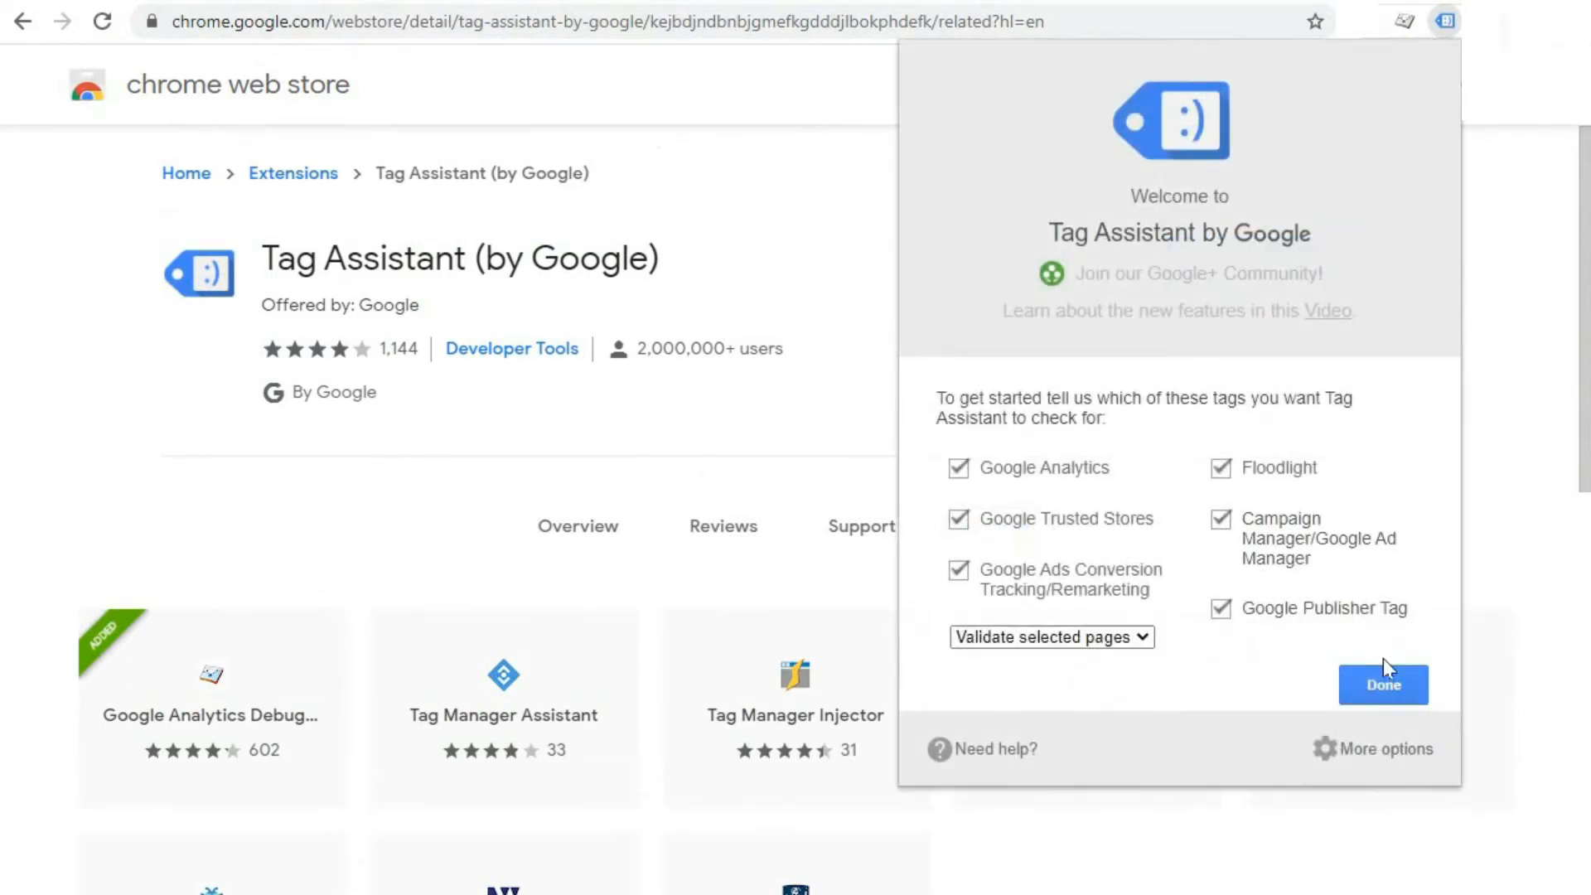
click(1375, 680)
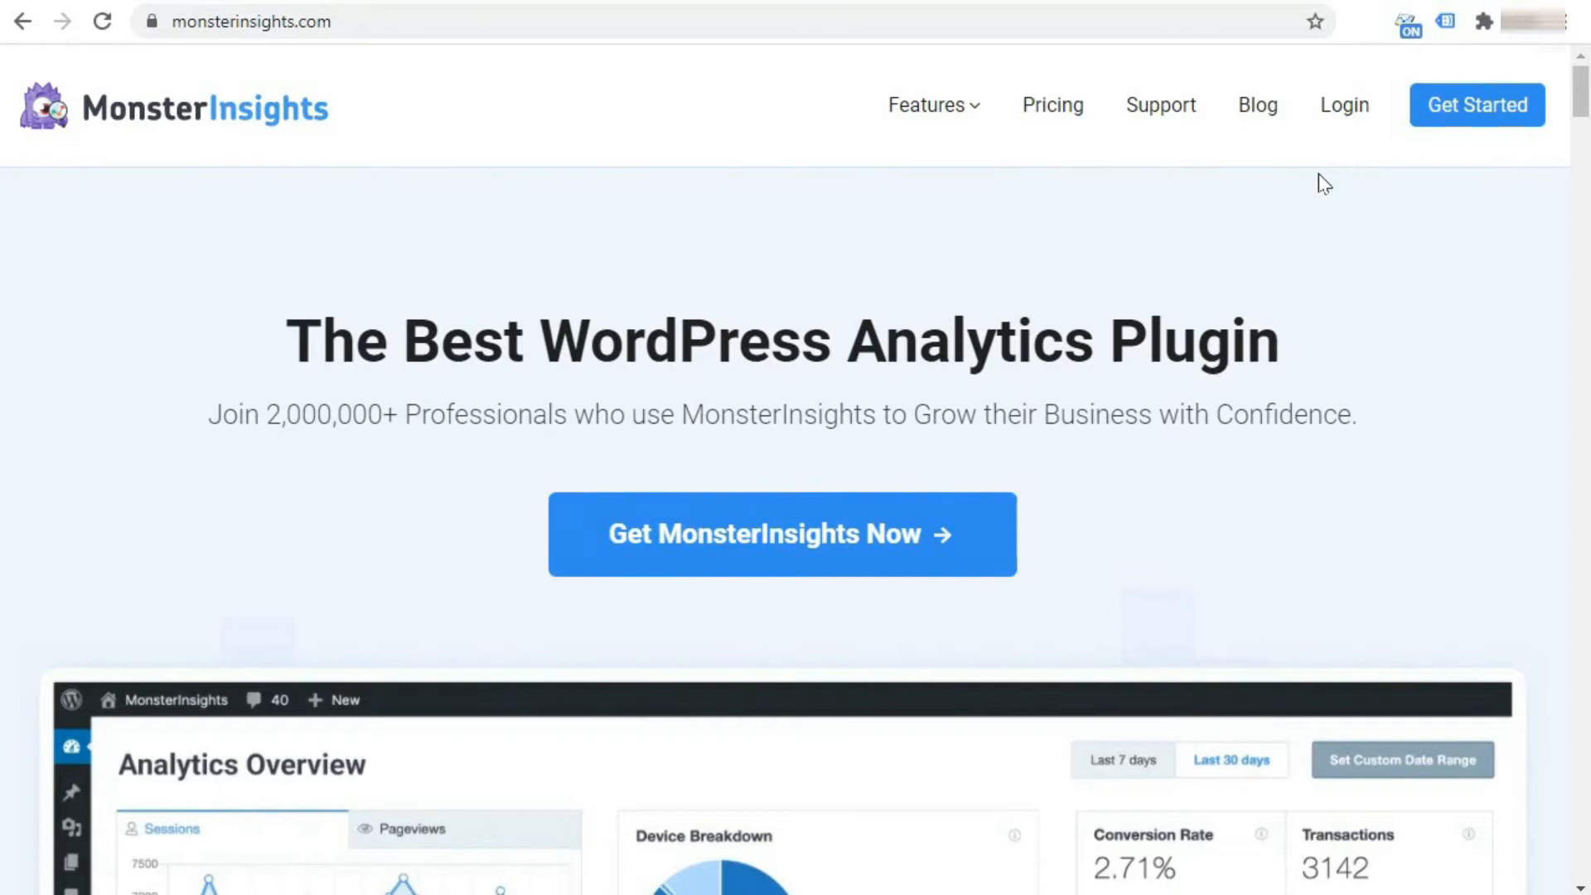
- Enable Tag Assistant on the monsterinsights.com home page, reload the page, and open the tag results
click(1447, 23)
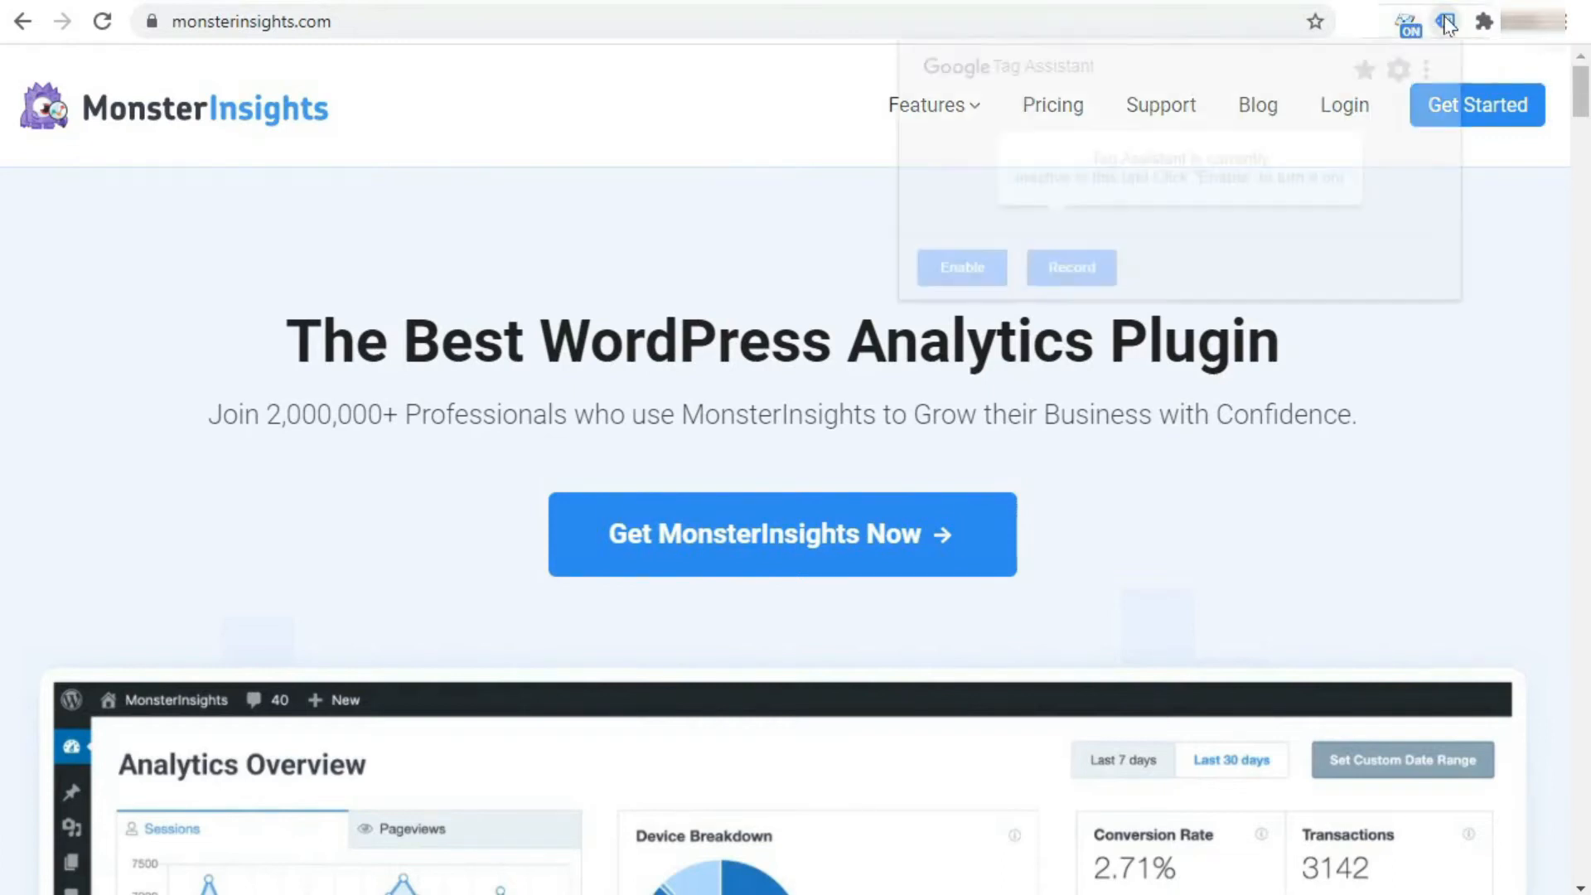
click(981, 285)
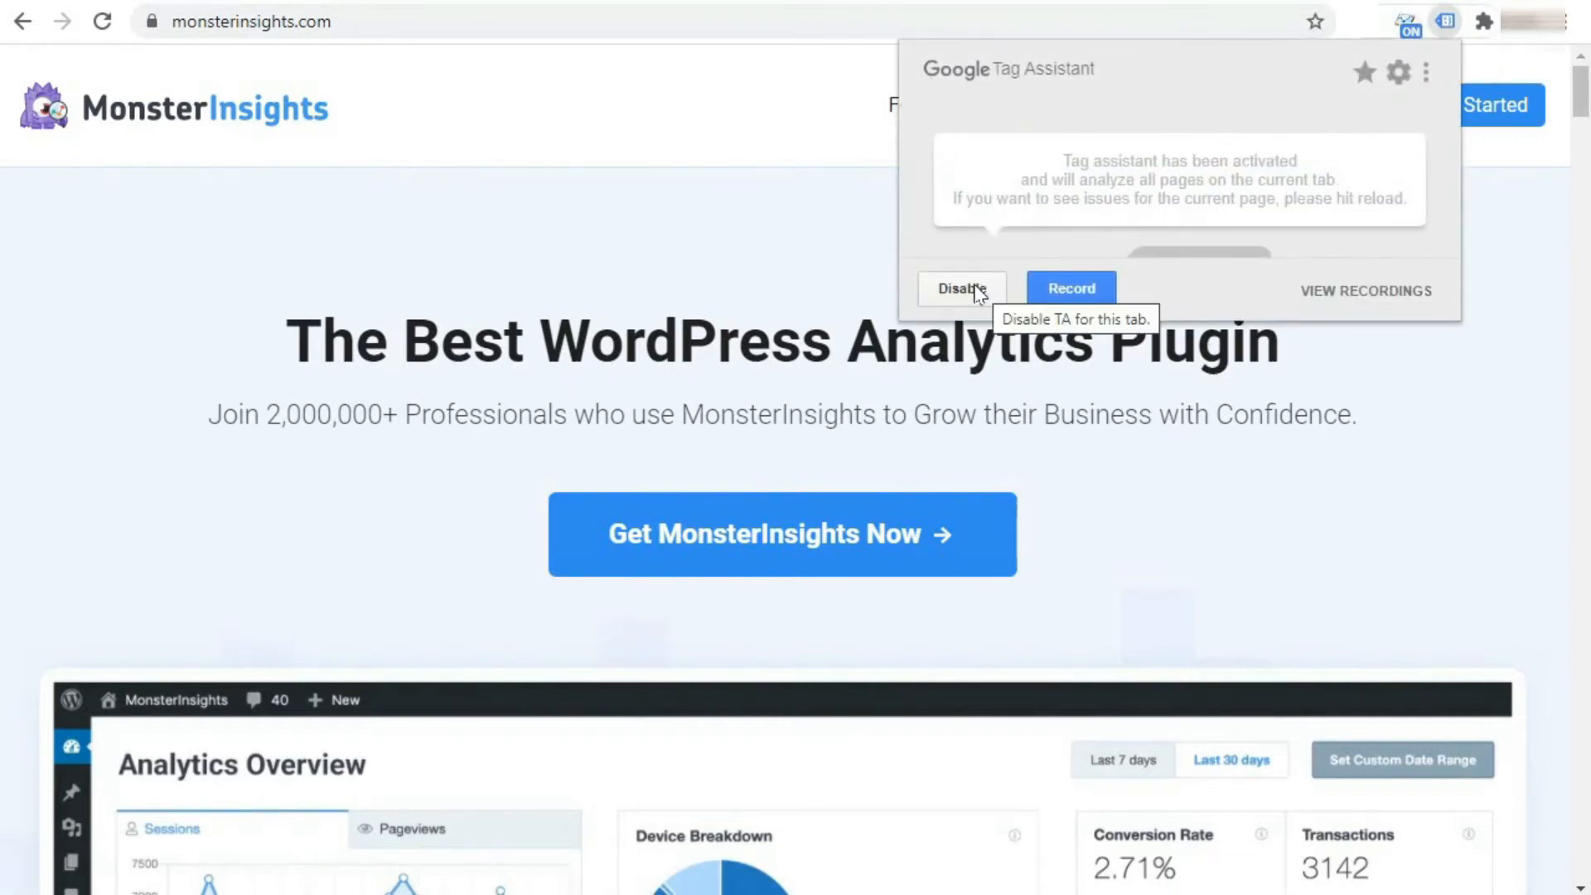
click(570, 73)
click(111, 25)
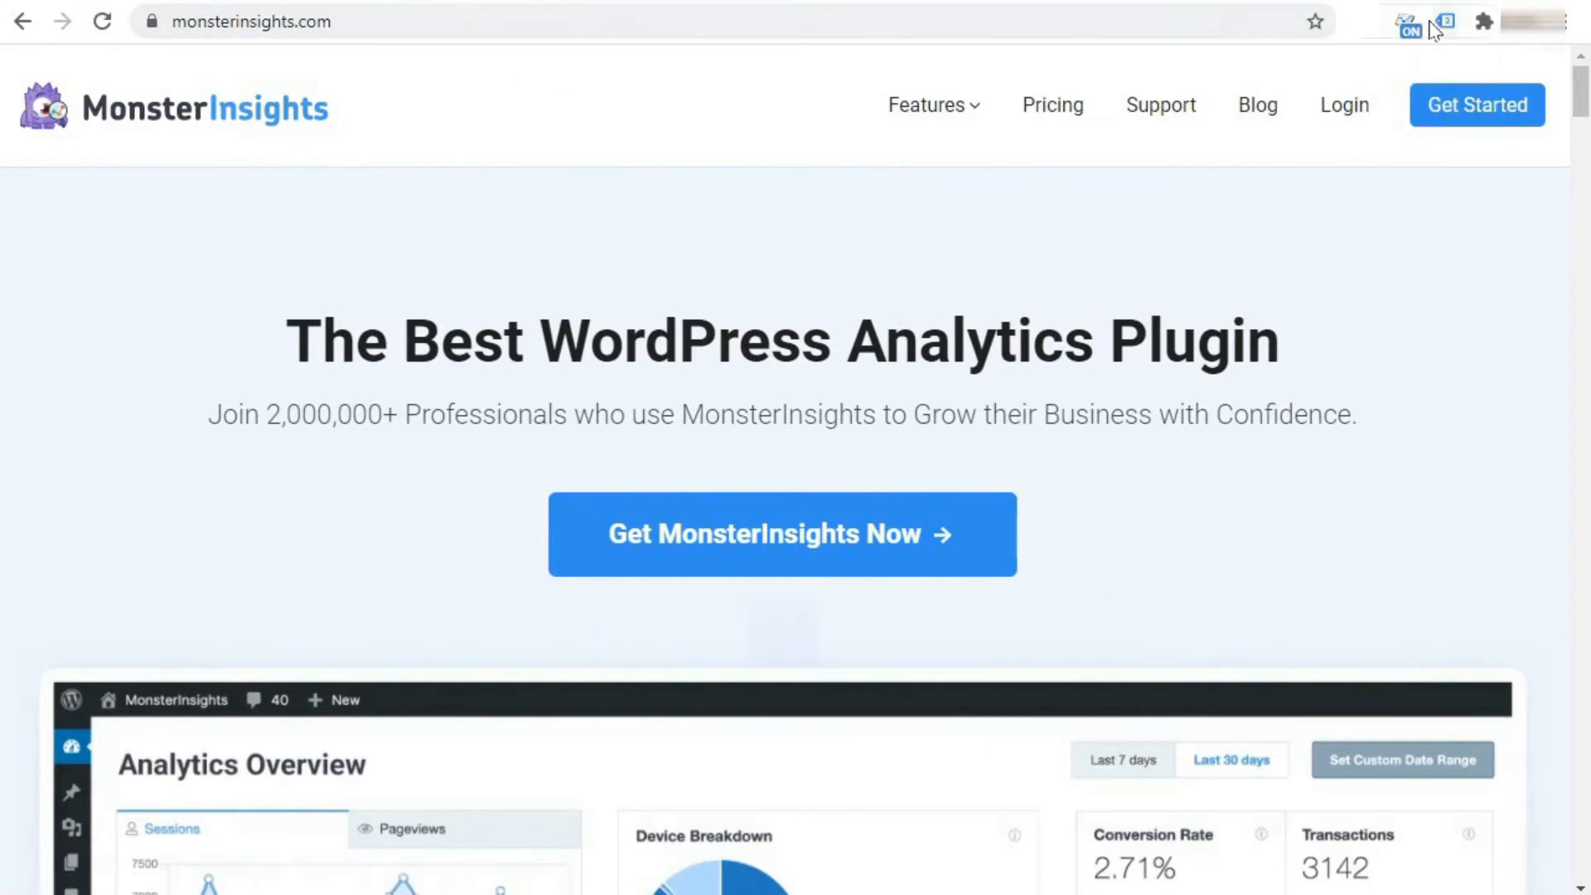
click(1446, 21)
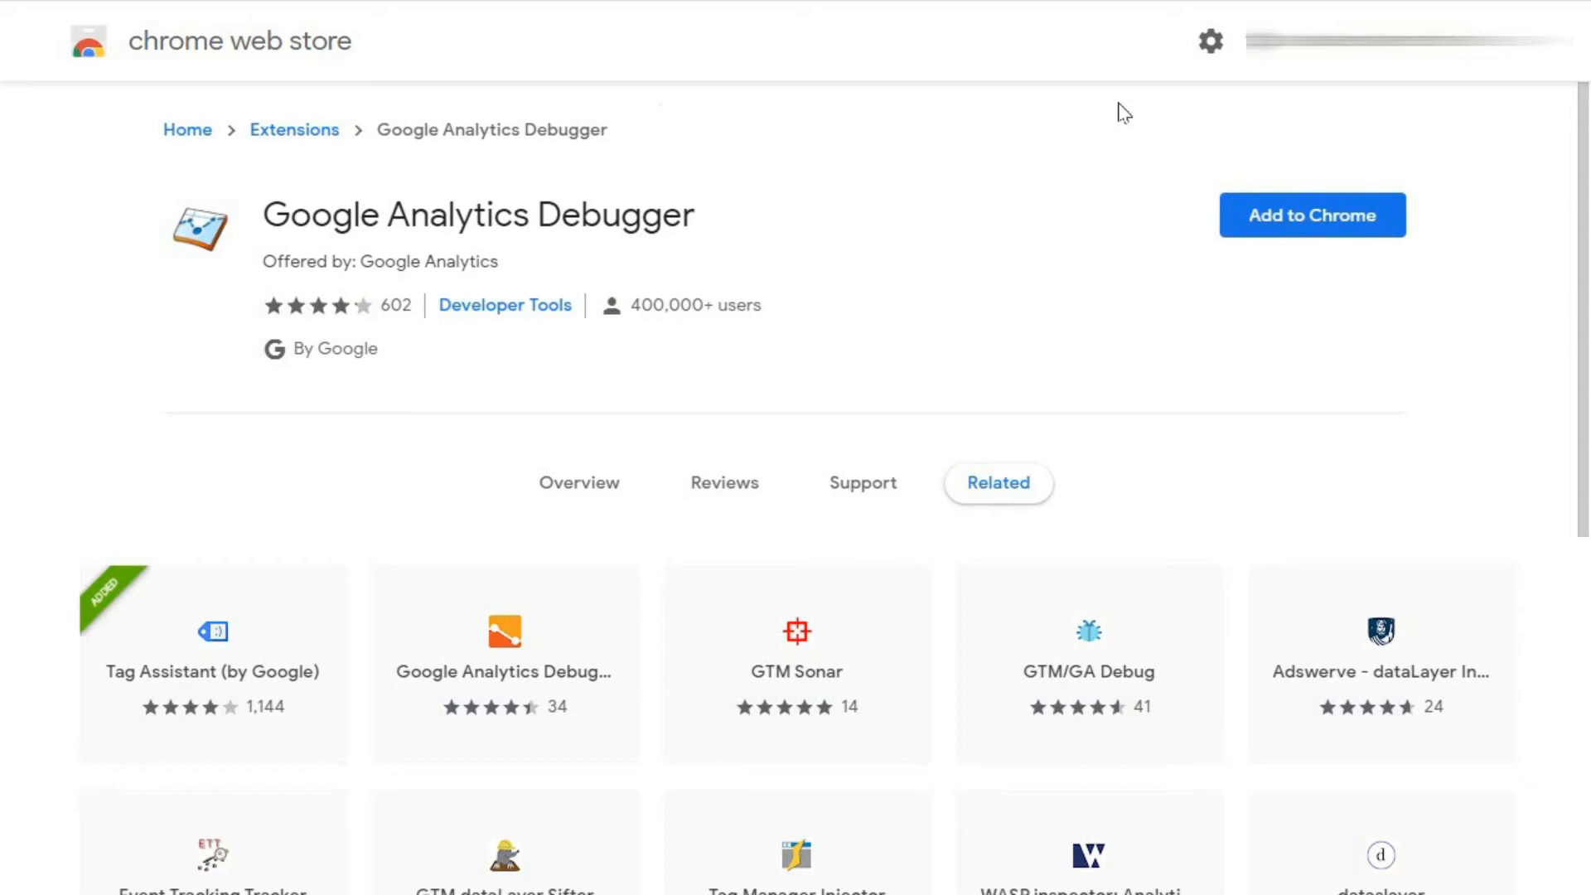
- Add the Google Analytics Debugger extension to Chrome and turn it on for the monsterinsights.com page
click(1285, 222)
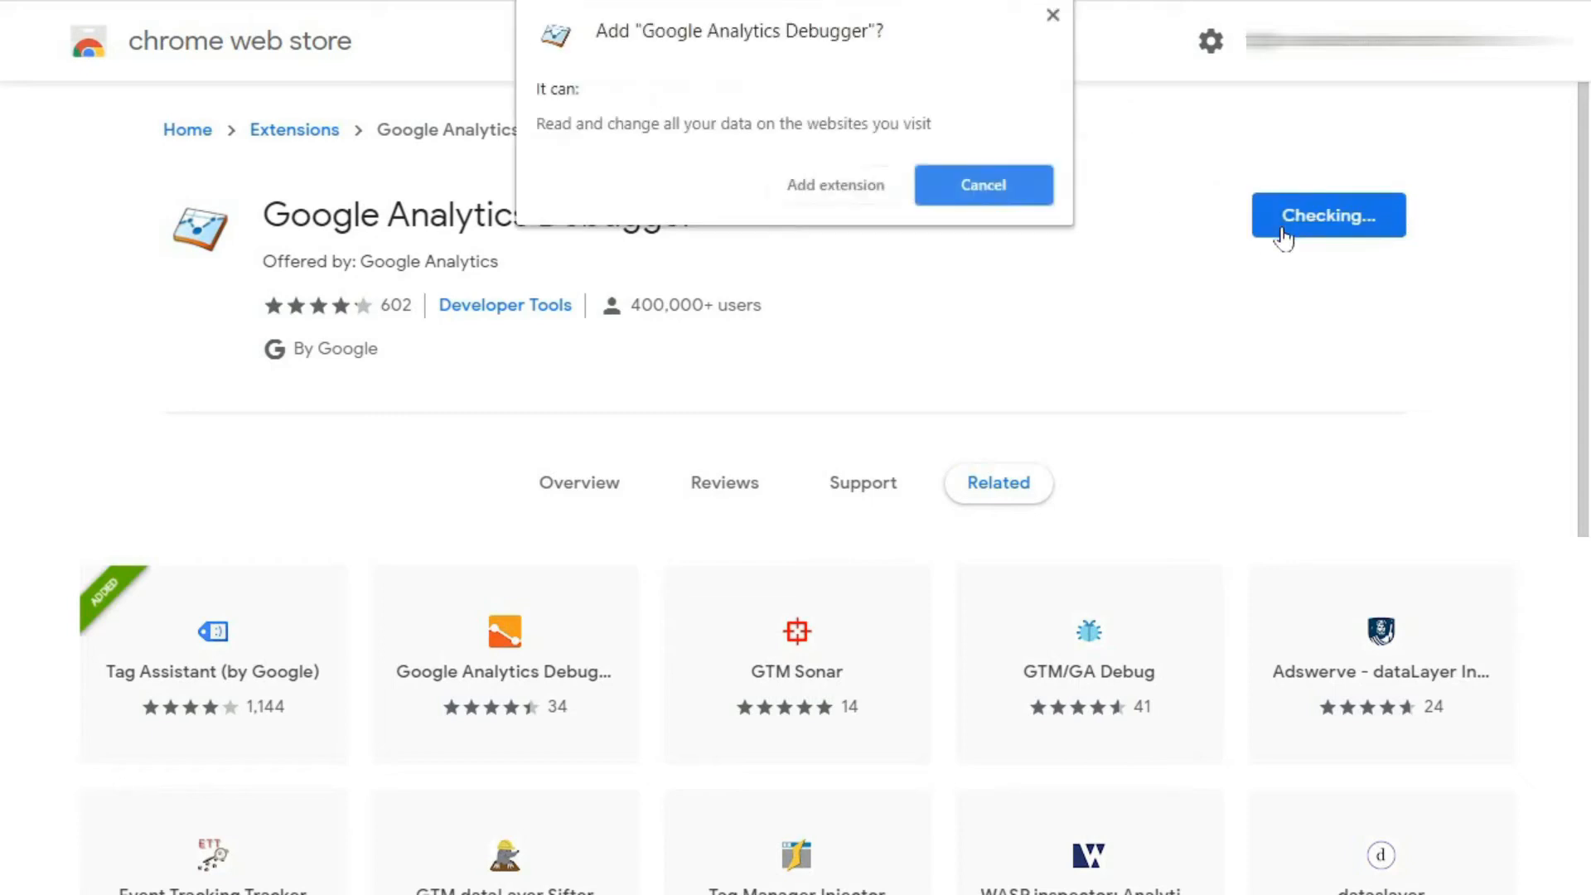
click(833, 184)
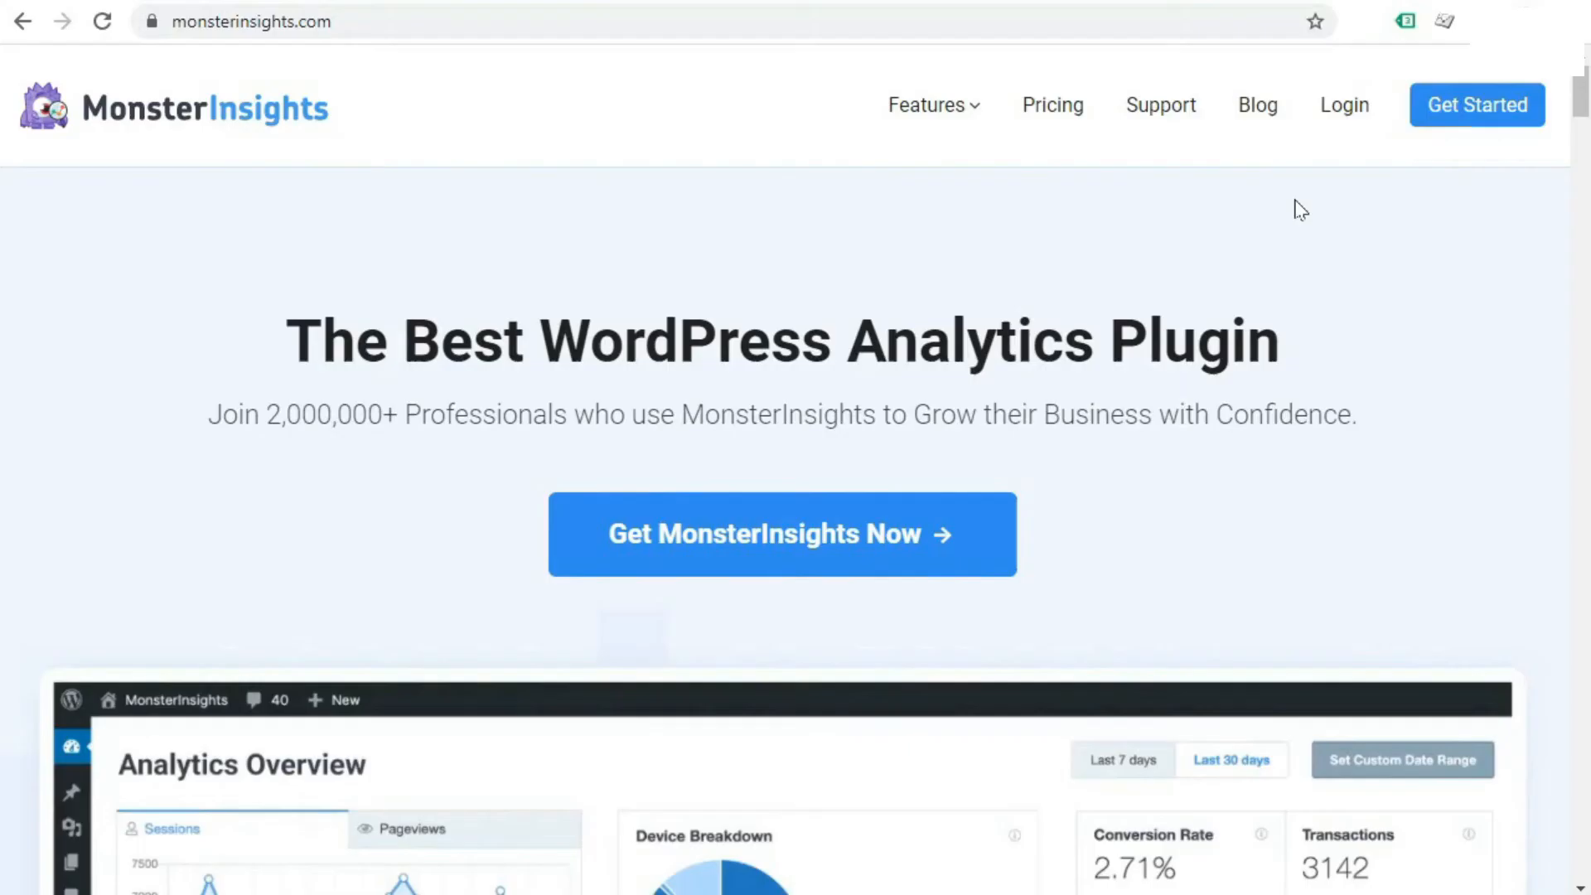
click(1446, 25)
- Inspect the monsterinsights.com page and highlight the tracker create command with its tracking ID in the developer Console
right_click(1094, 200)
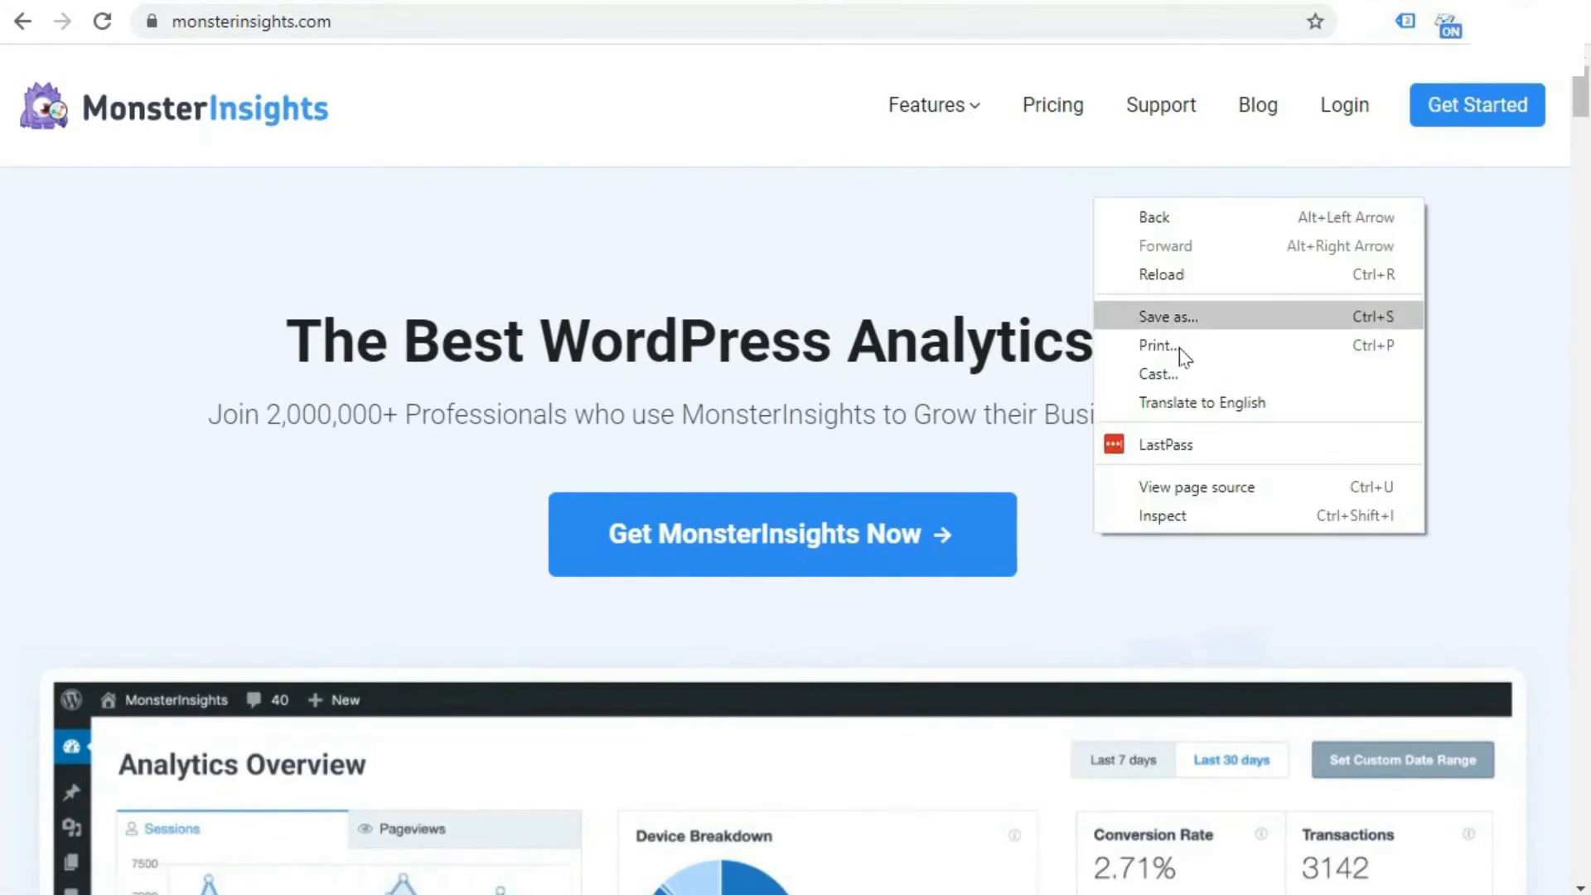
click(1170, 516)
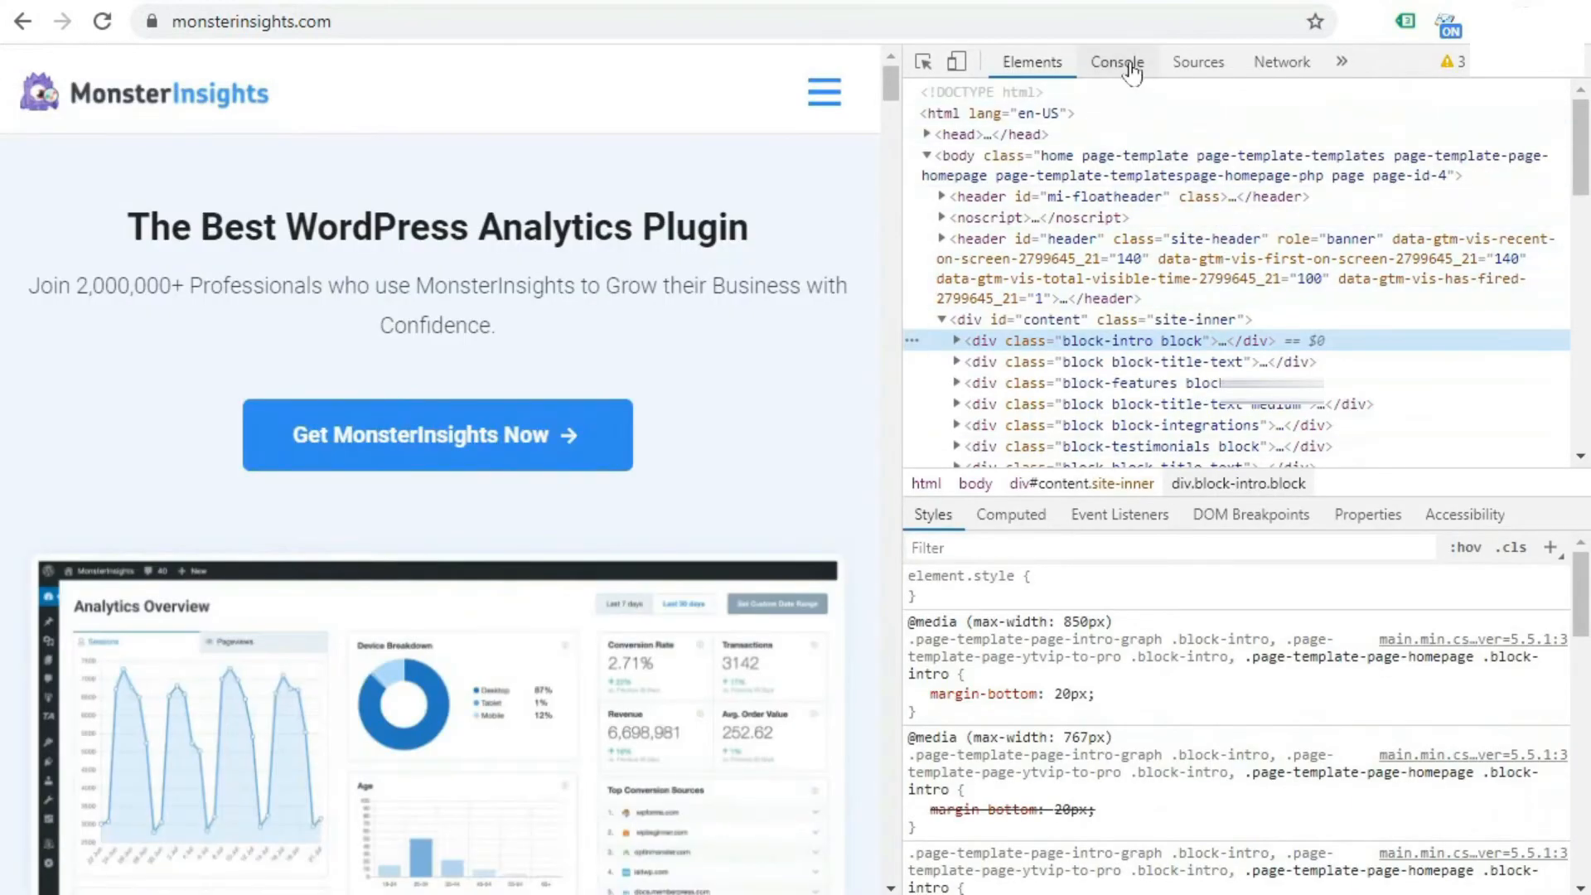
click(1128, 65)
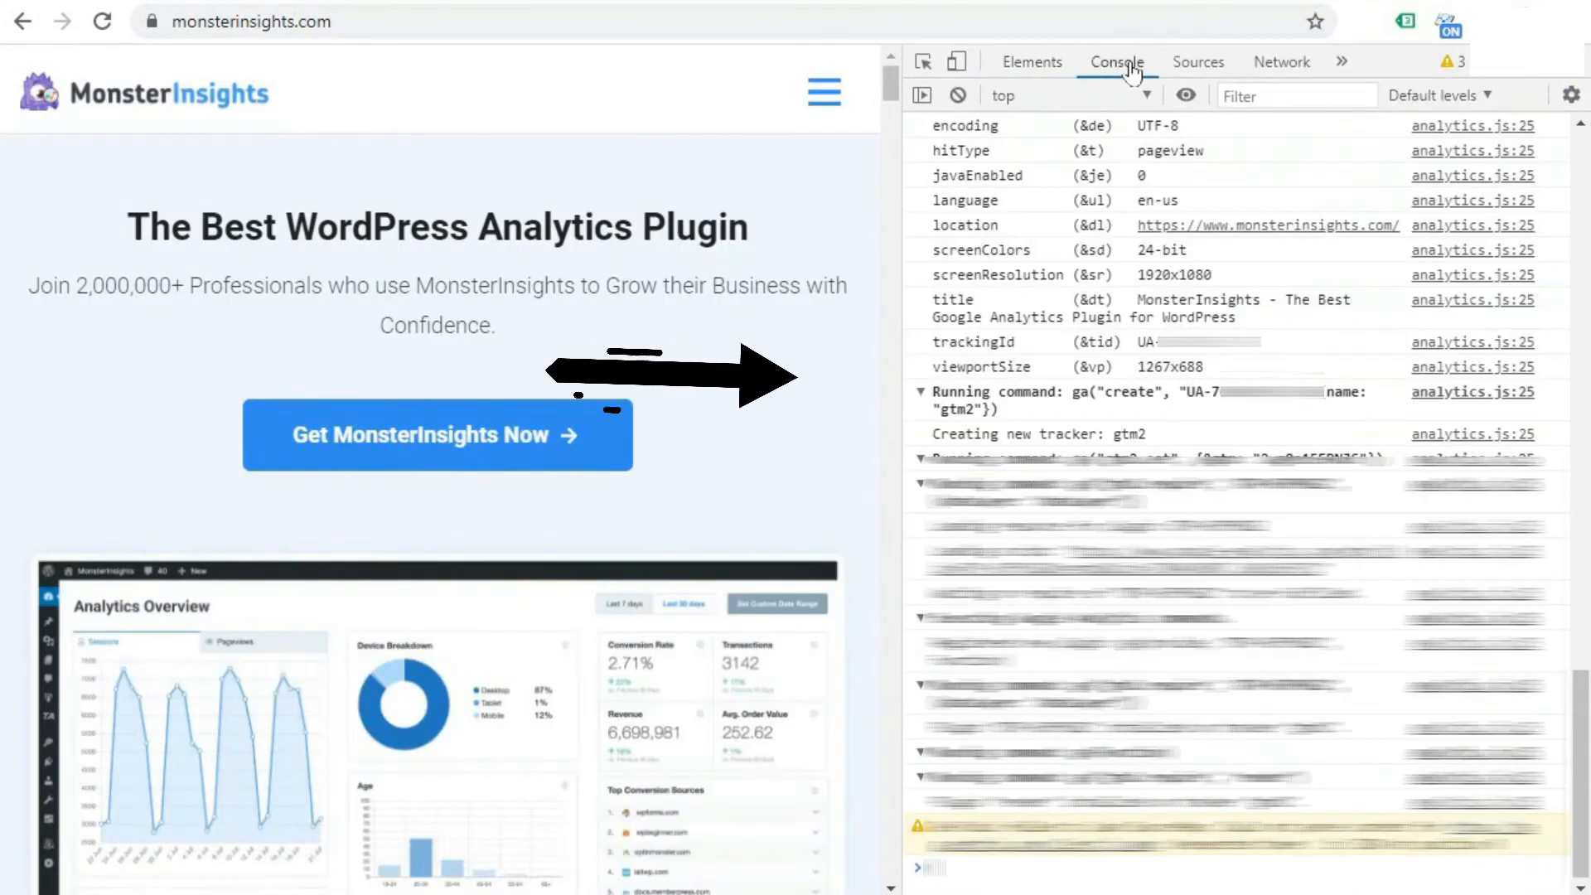
drag(1181, 391, 1317, 406)
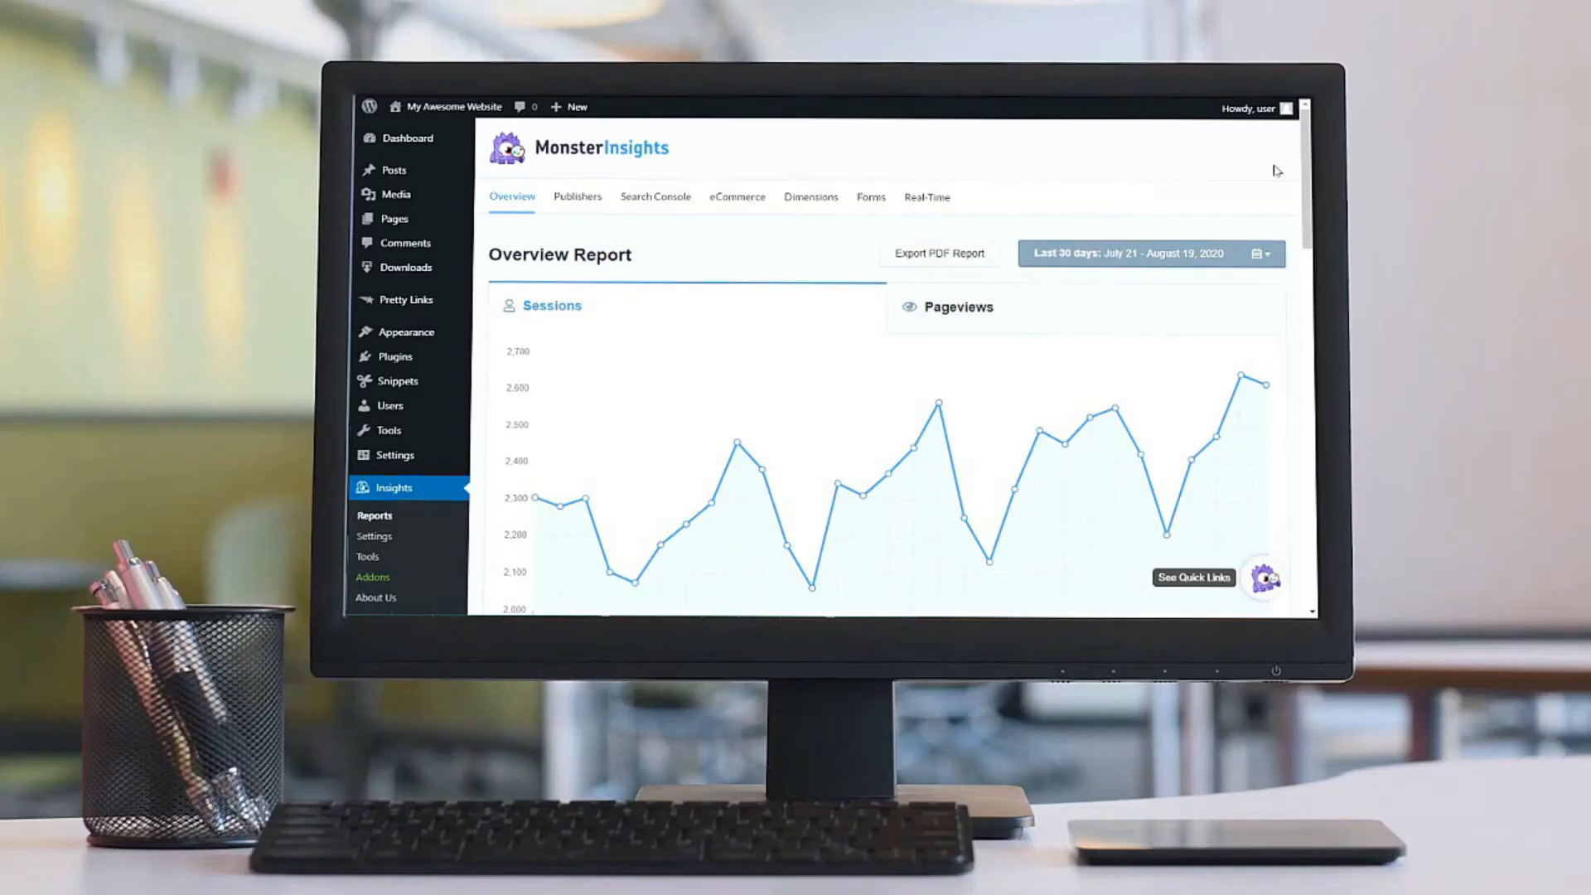
scroll(1268, 192, down, 1)
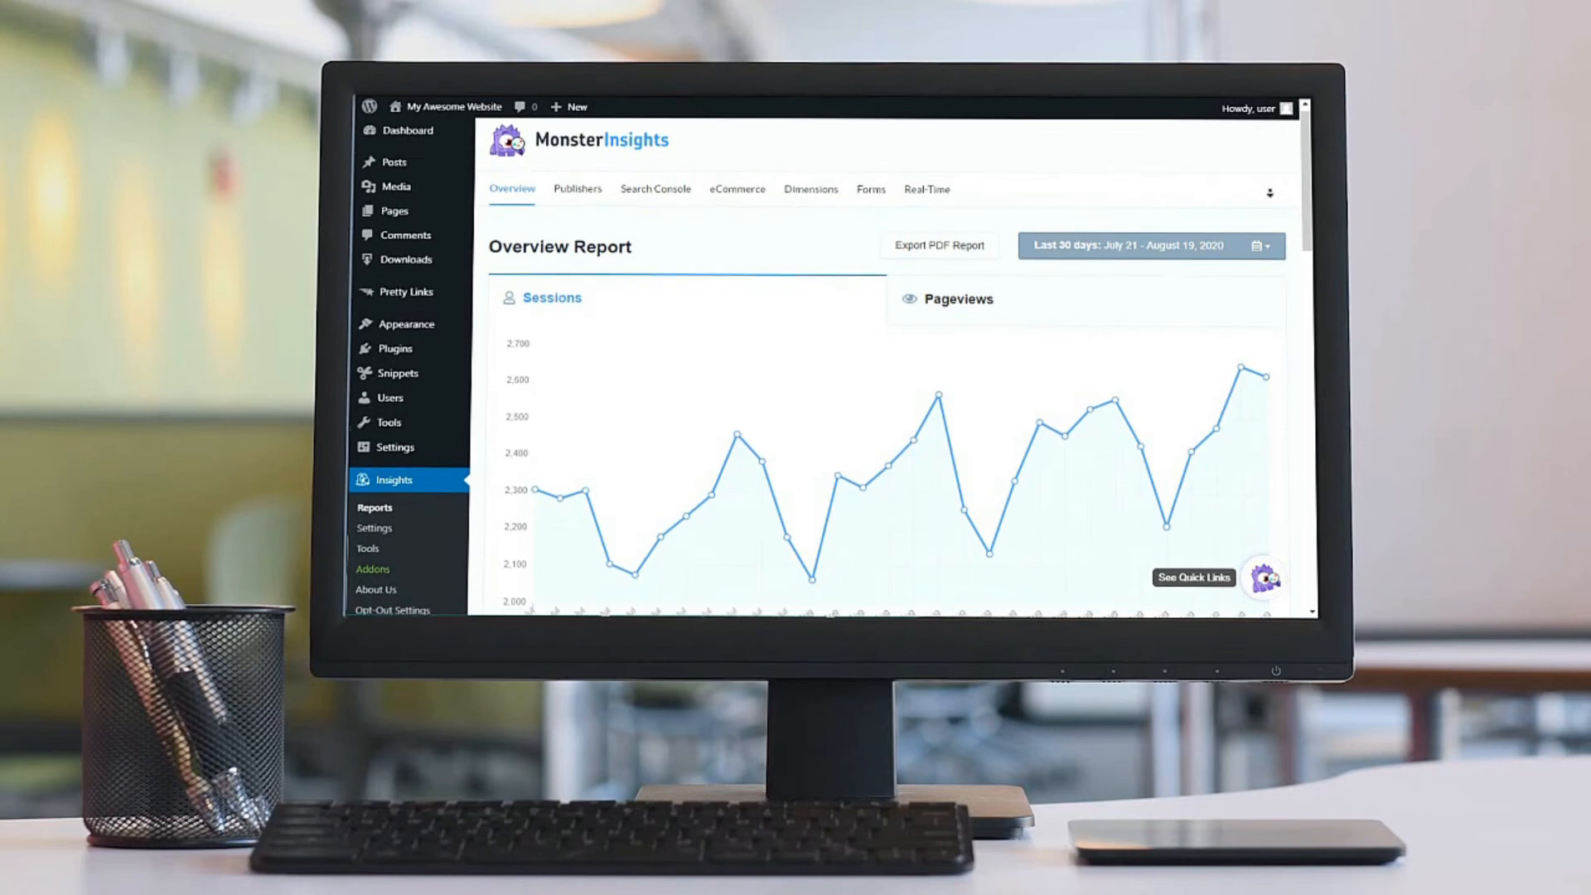
scroll(1269, 192, down, 5)
scroll(1270, 204, down, 2)
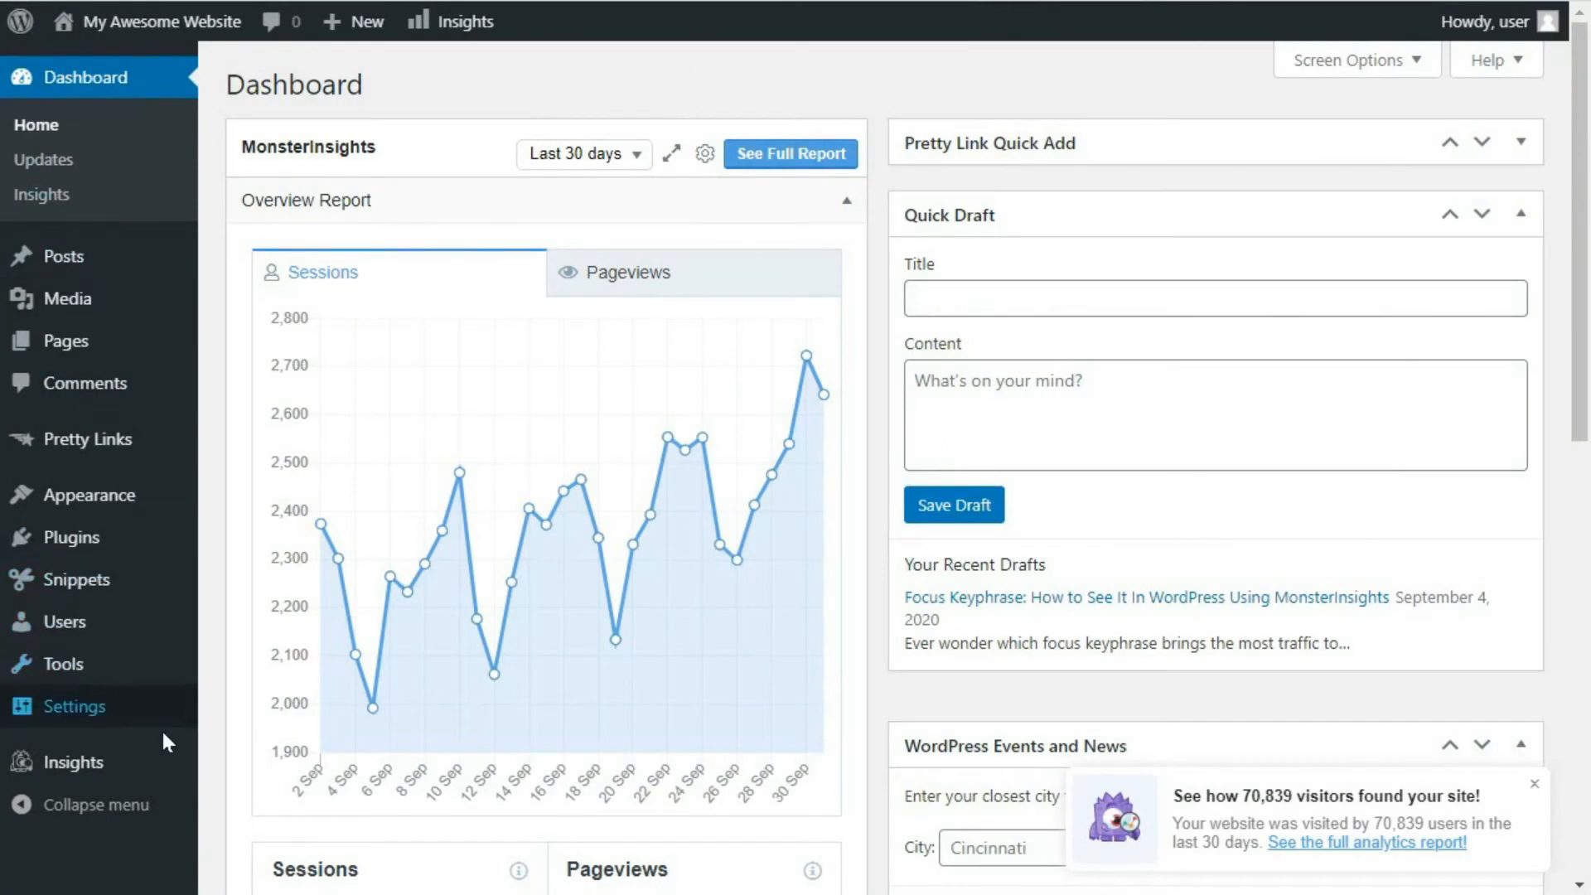
- Open the Advanced settings of MonsterInsights and look through the options below Email Summaries
mouse_move(106, 756)
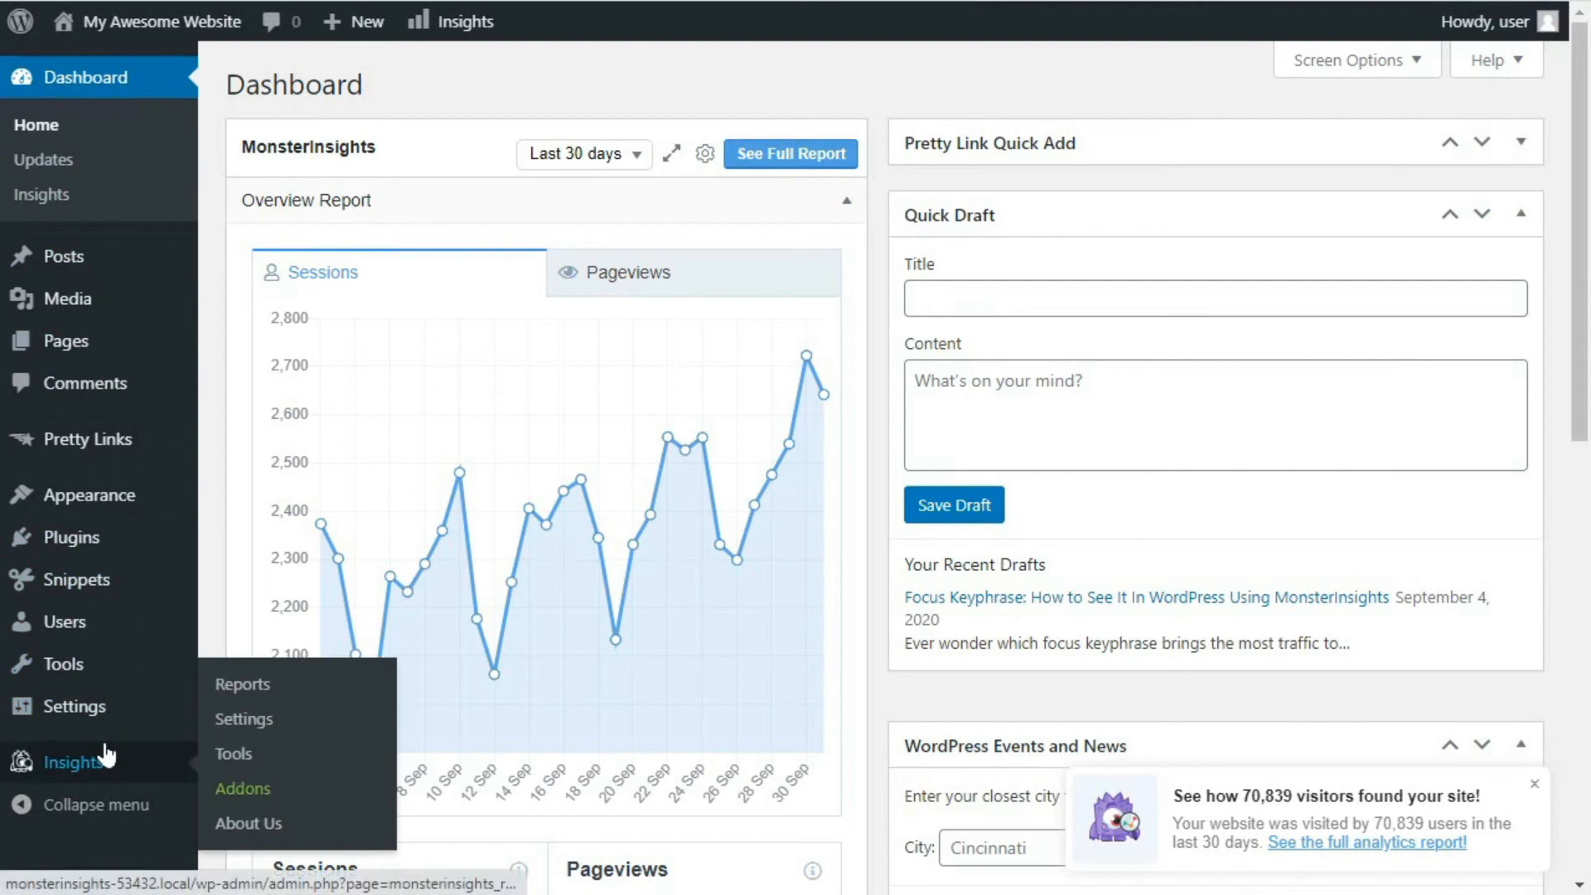
click(228, 730)
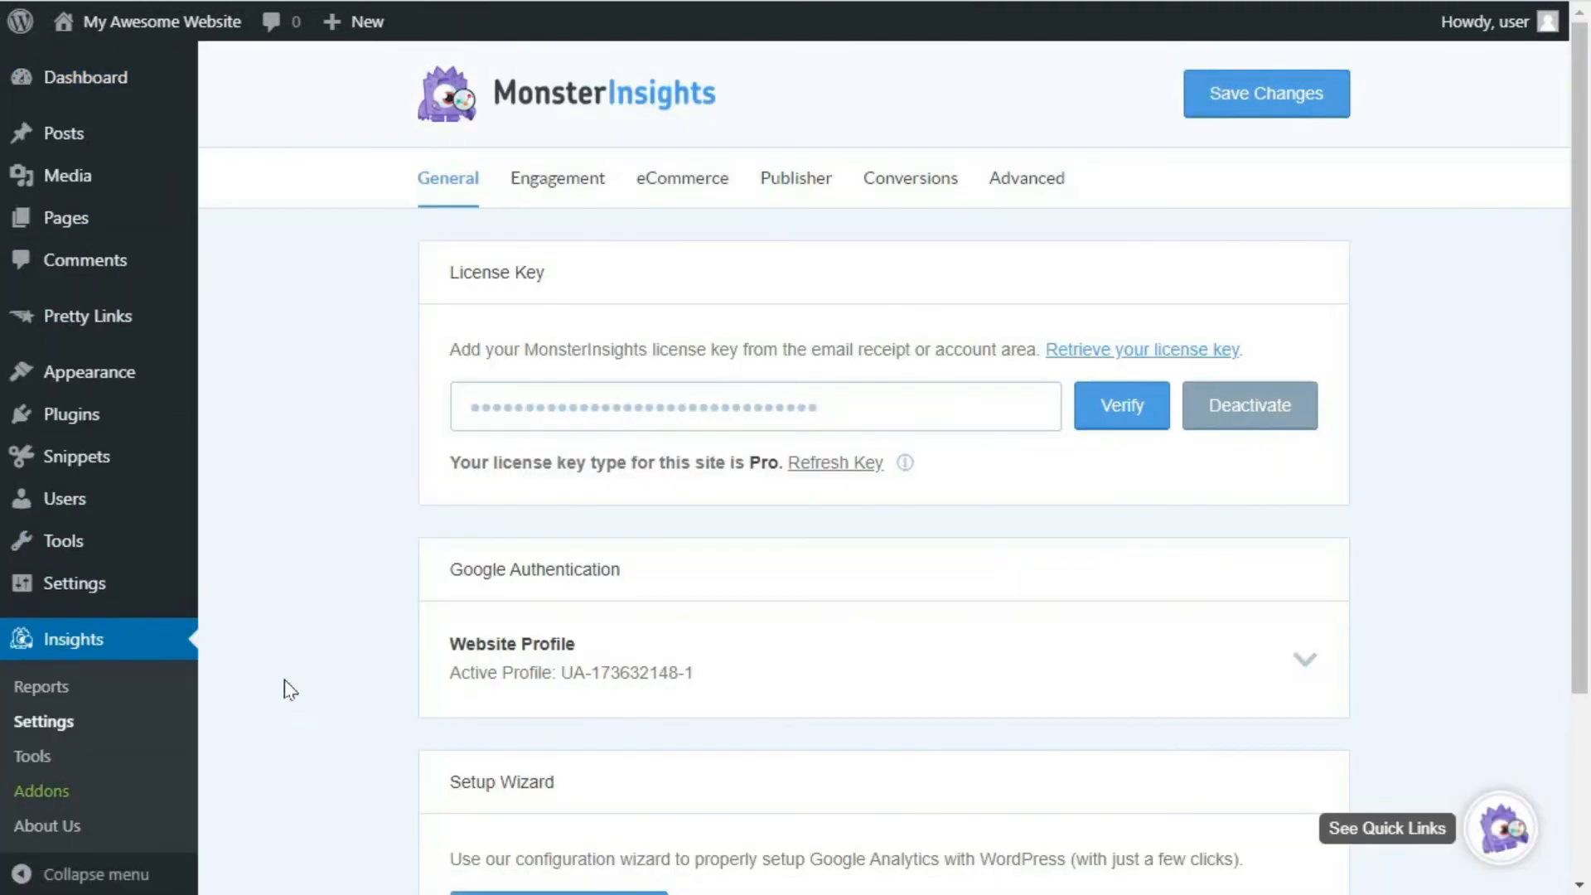
click(1042, 186)
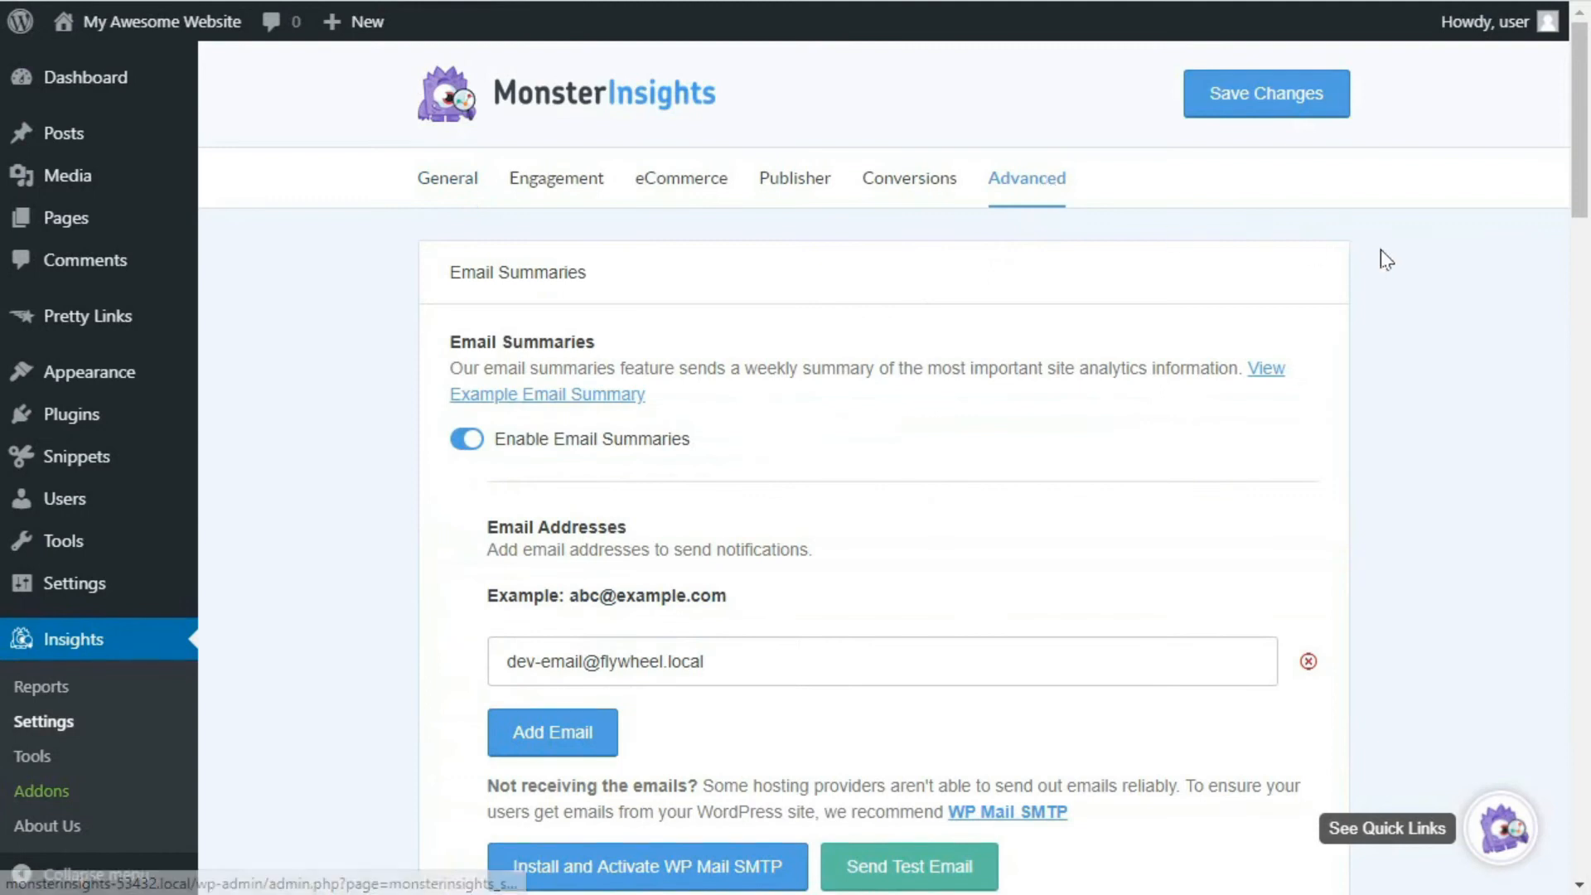
scroll(1381, 251, down, 15)
scroll(1400, 276, down, 3)
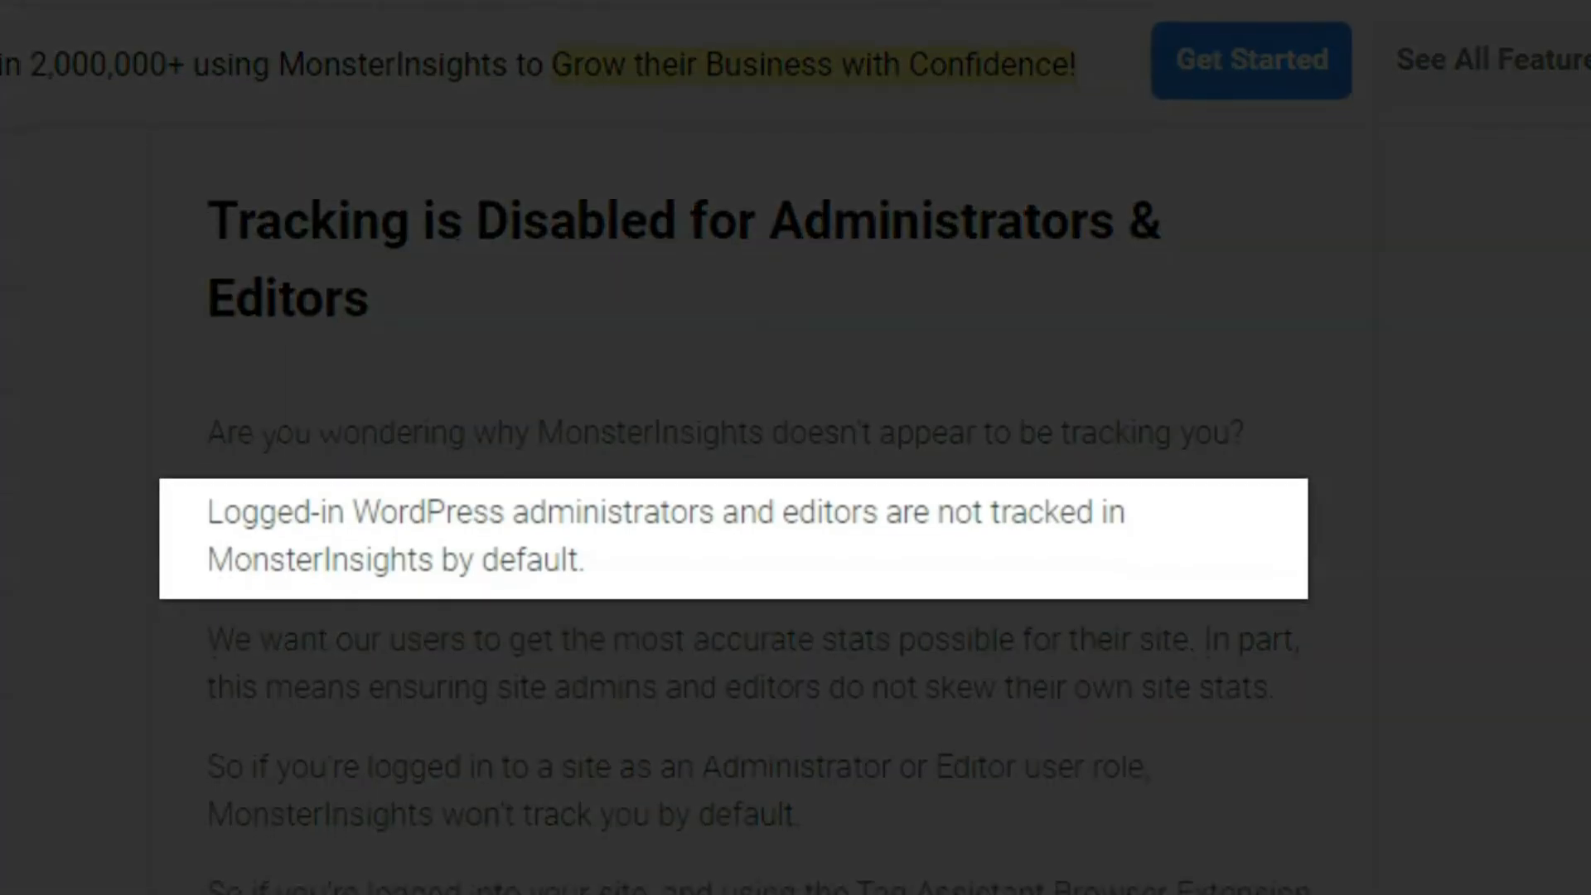
- Read the MonsterInsights article on disabled tracking for administrators and editors, down to the browser console note
scroll(761, 510, down, 2)
scroll(761, 510, down, 10)
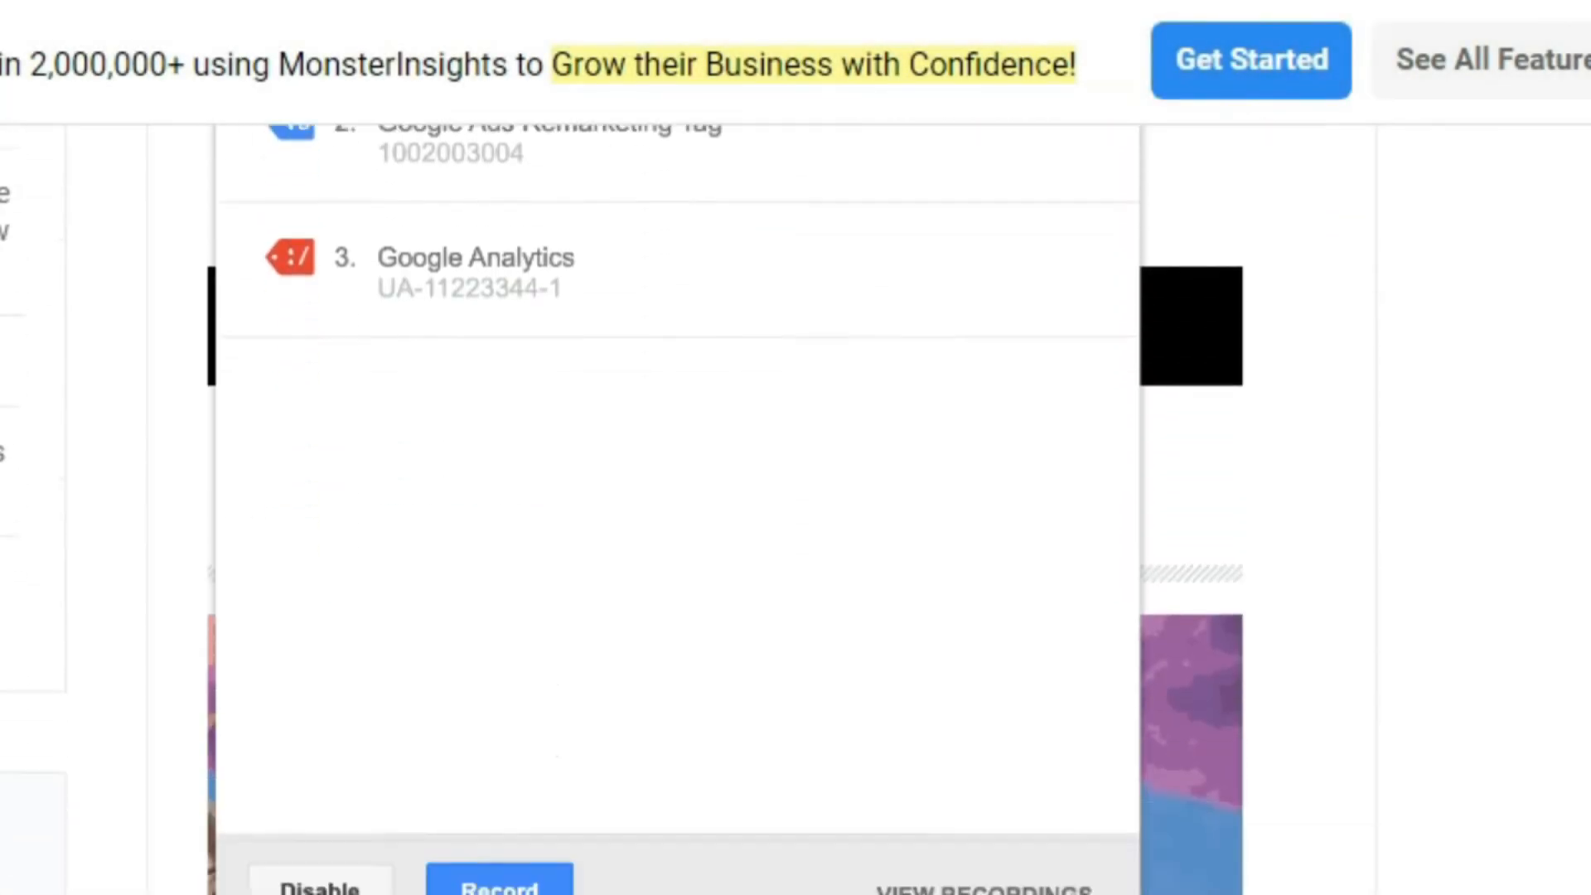
scroll(761, 510, down, 11)
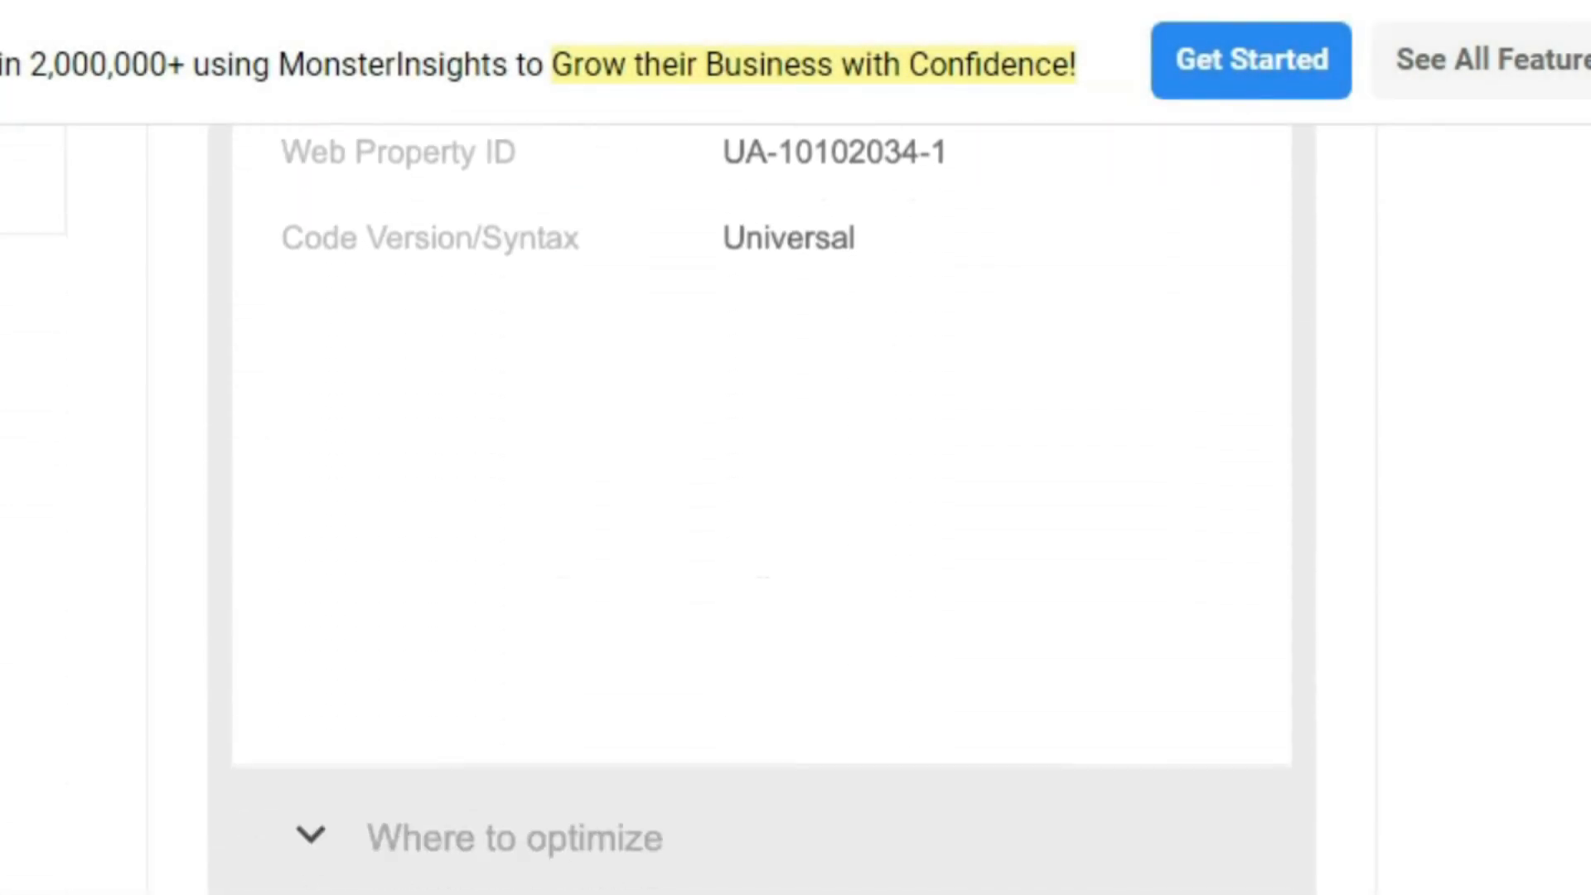
scroll(761, 510, down, 7)
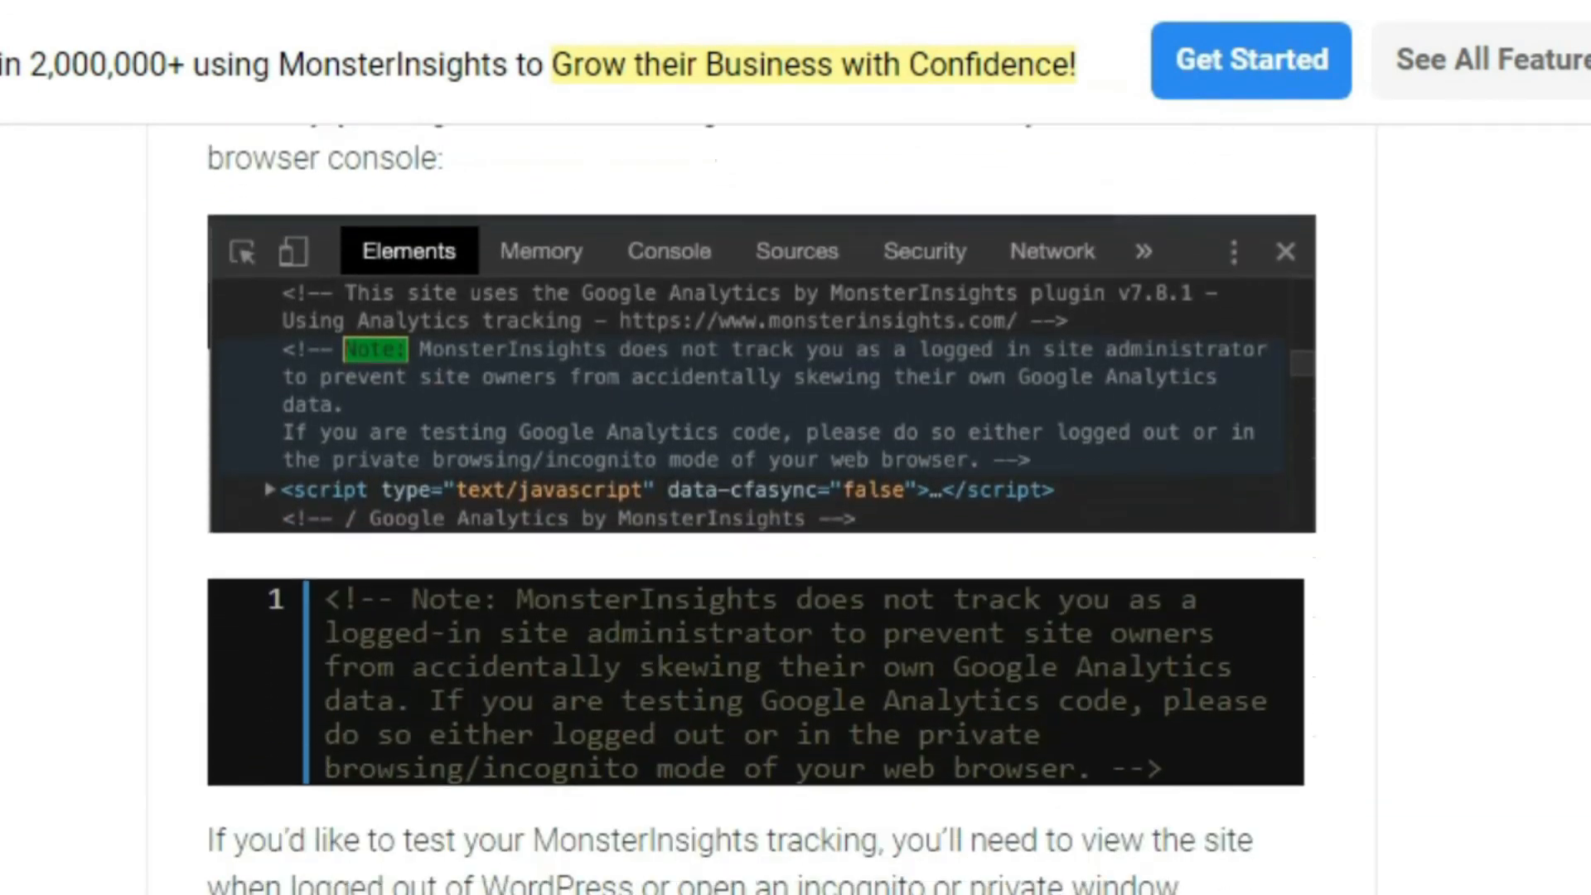